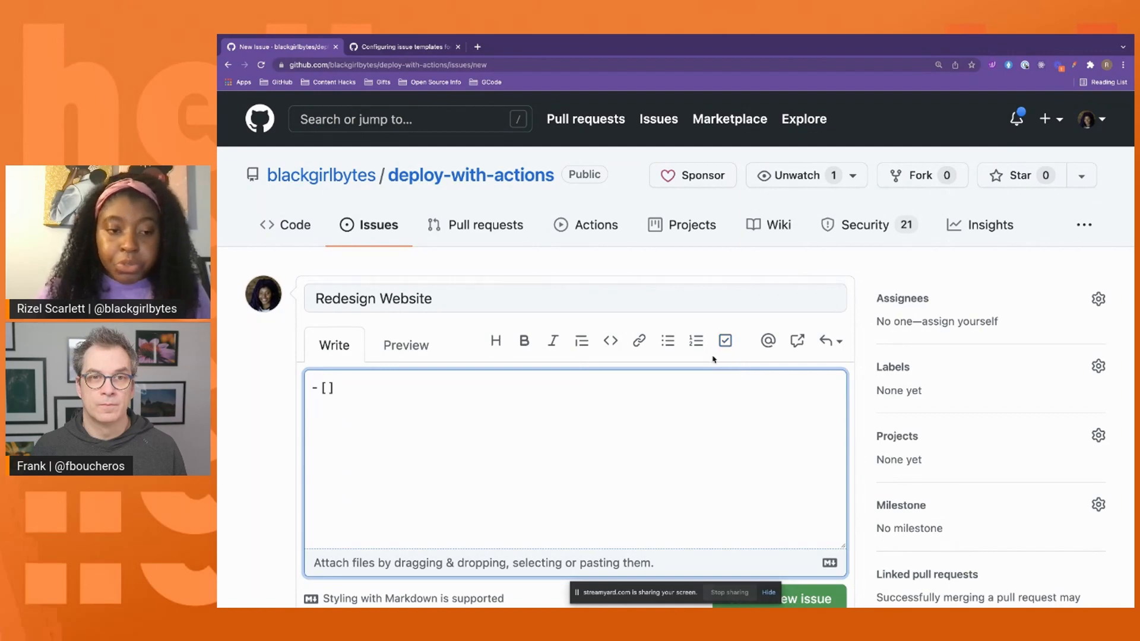
- Replace the issue description with the copied task list (checked Implement dark mode, Use tailwind css, Change typography) and submit the issue
key(super+a)
key(BackSpace)
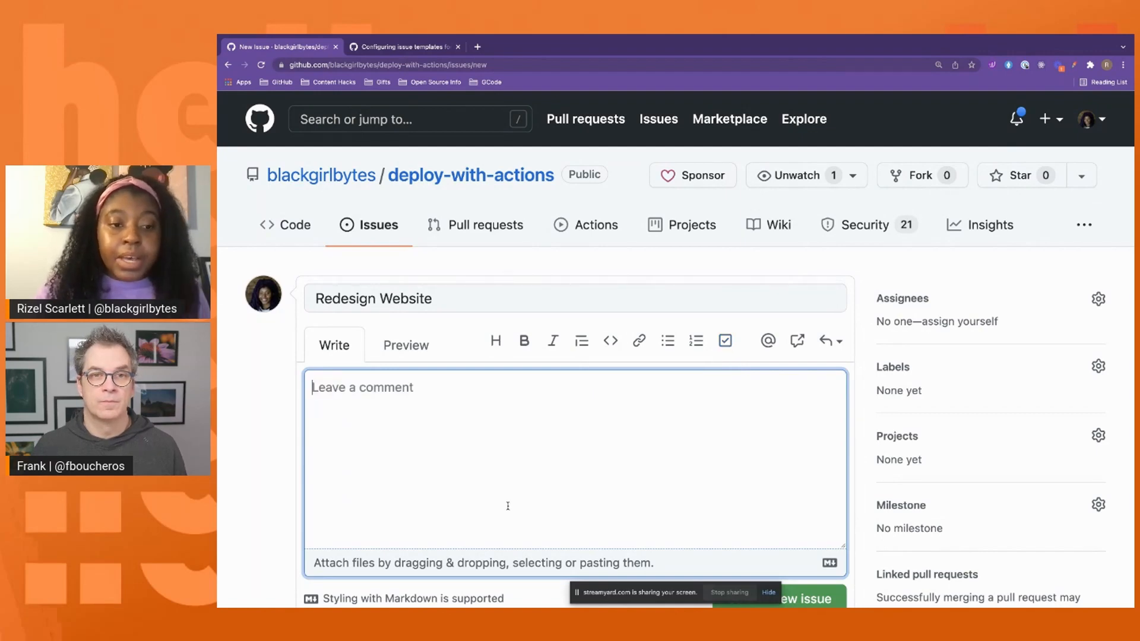
key(super+Tab)
drag(420, 134, 317, 102)
key(super+c)
key(super+Tab)
click(529, 469)
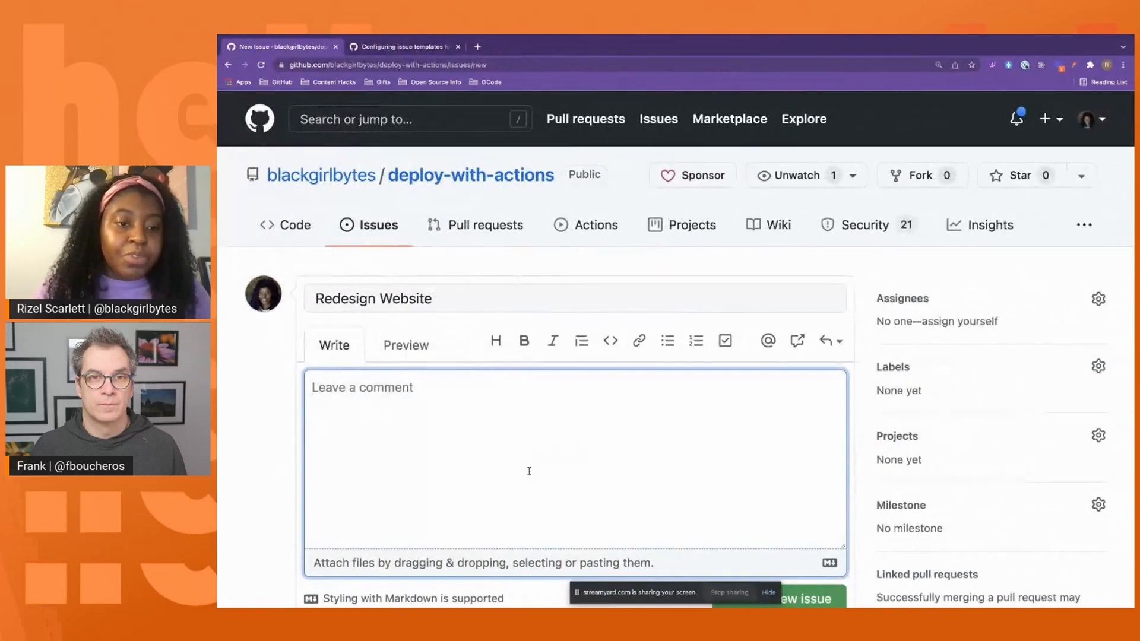
key(super+v)
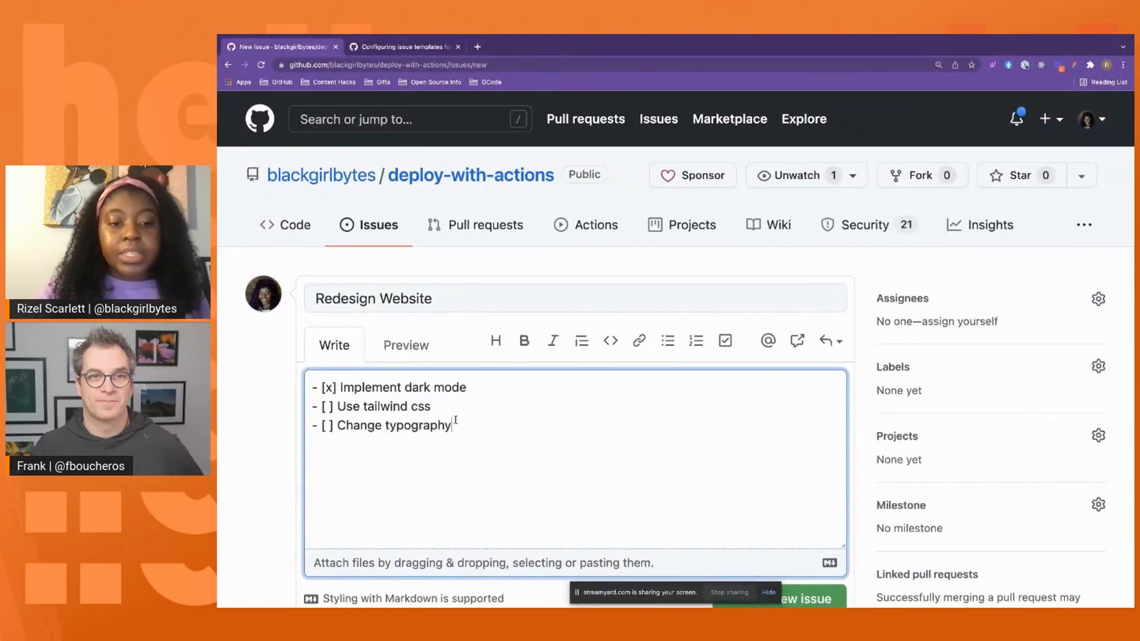
scroll(455, 421, down, 3)
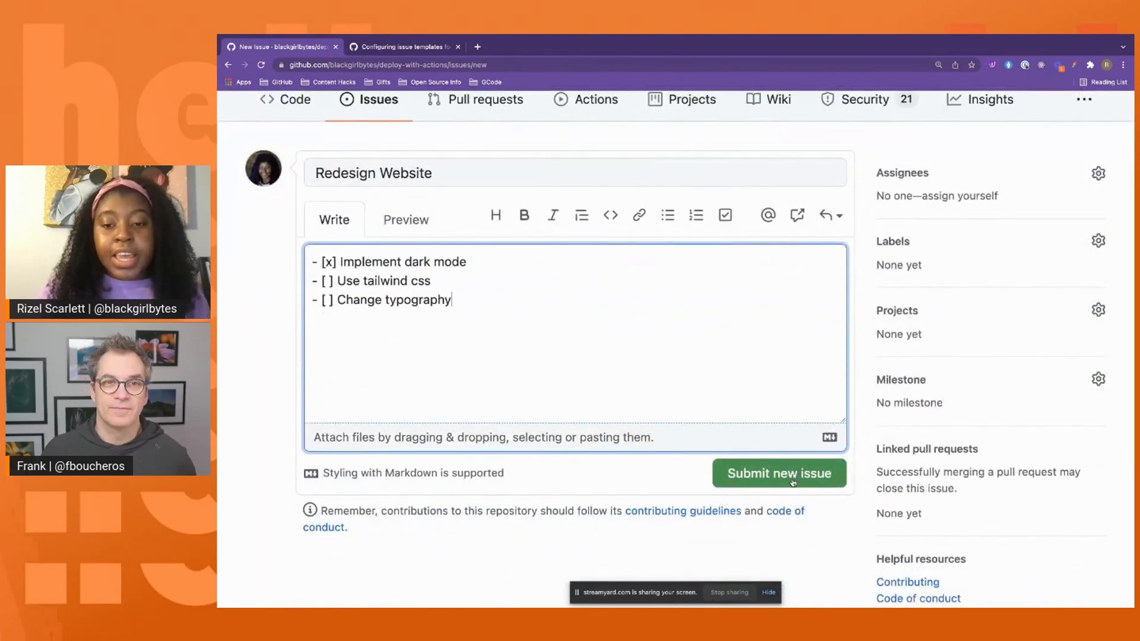
click(793, 482)
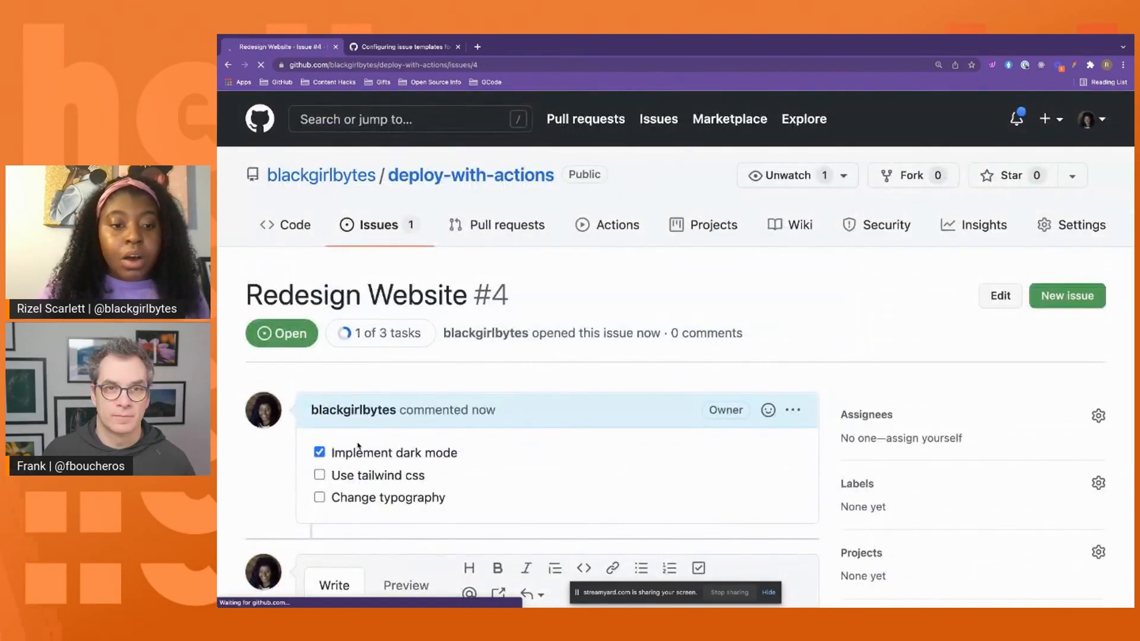
- Convert the Use tailwind css and Change typography tasks into their own issues
scroll(326, 468, down, 1)
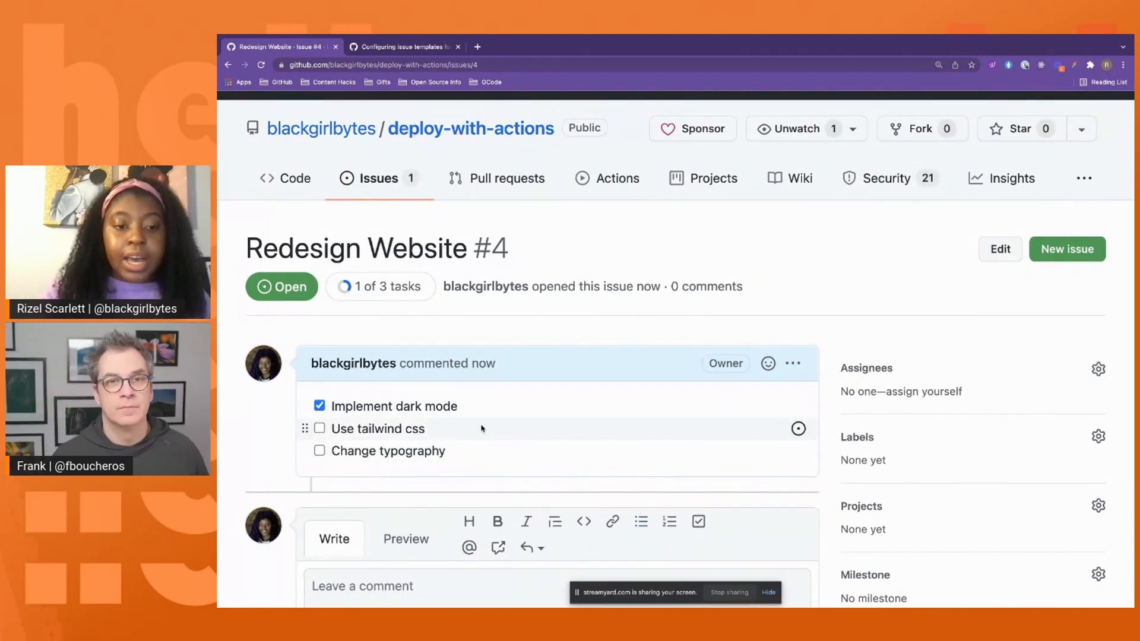
click(799, 429)
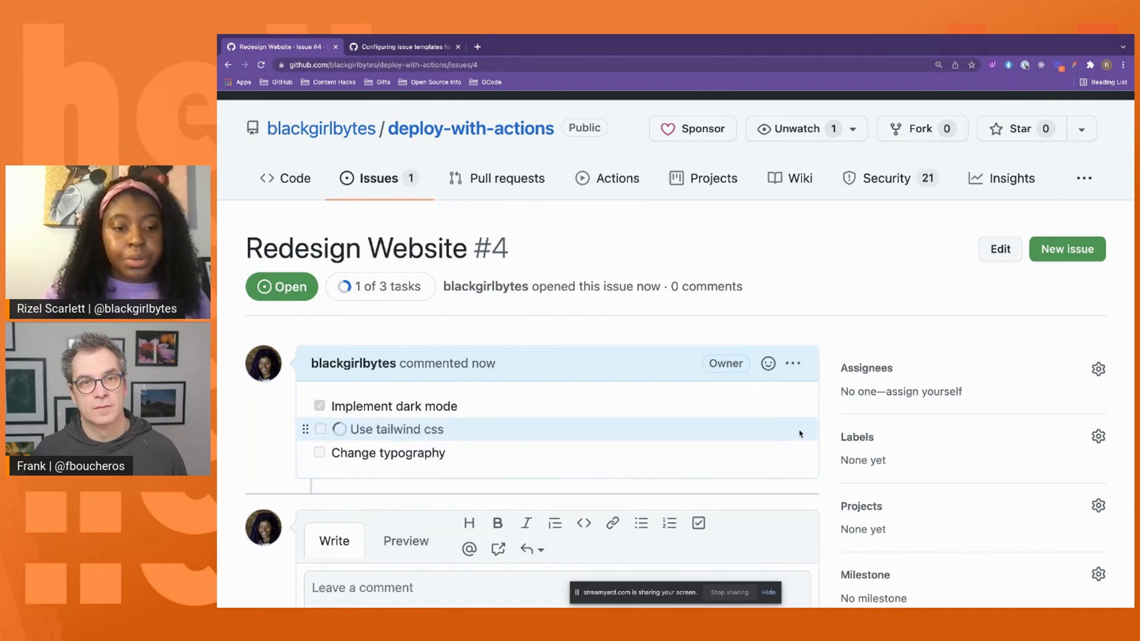
click(799, 458)
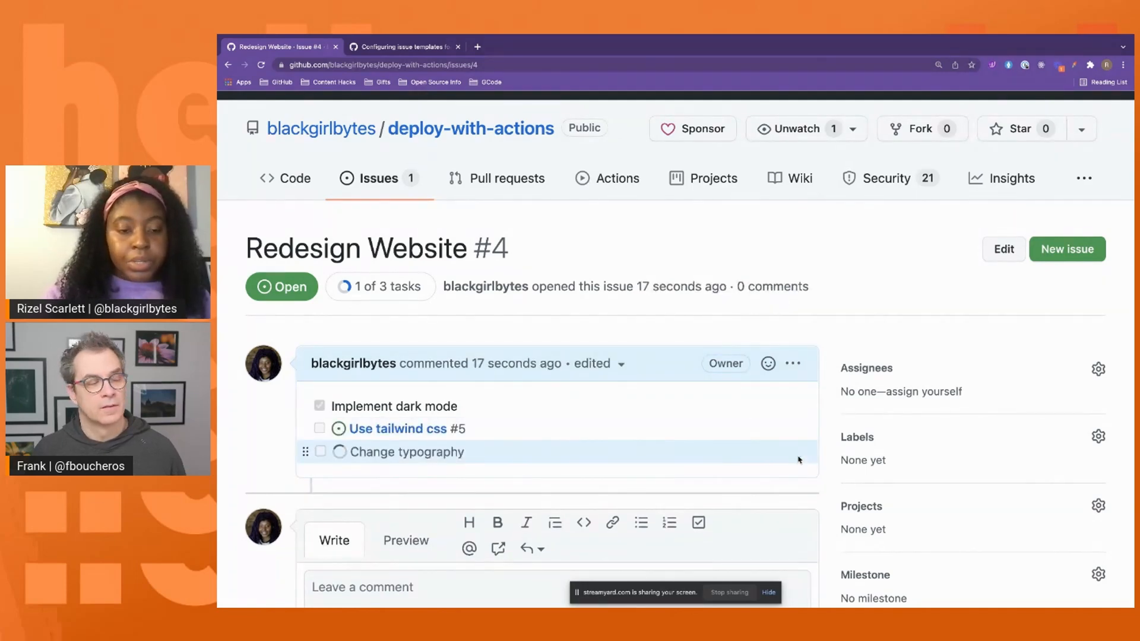
- Open the Use tailwind css issue, enter "kfdsafljads" as its description and save it
click(414, 428)
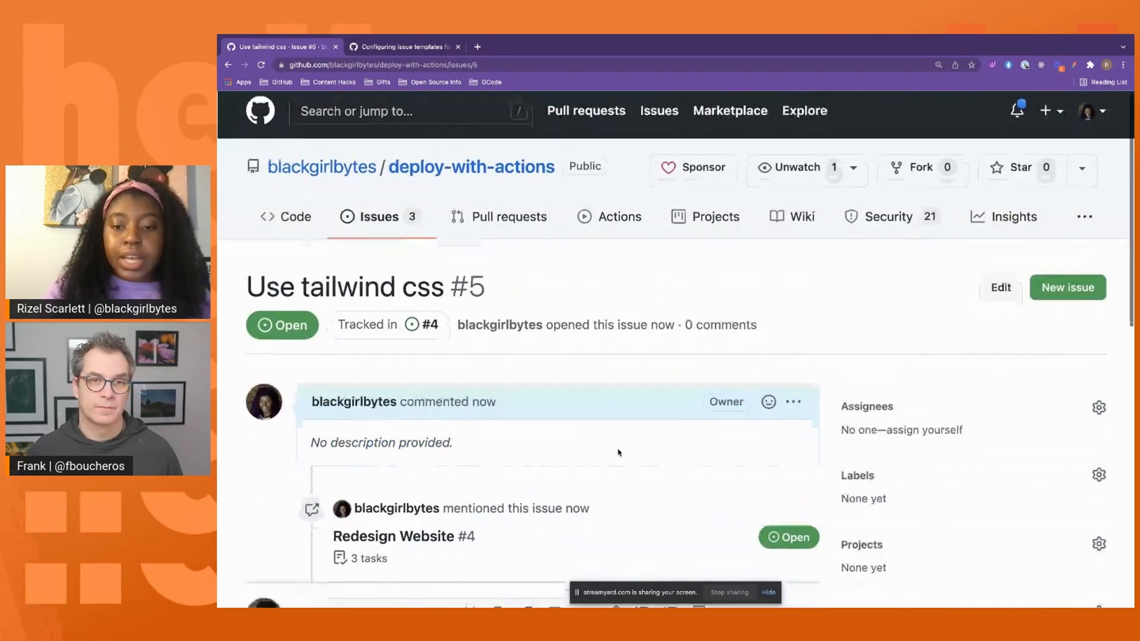
scroll(618, 453, down, 1)
click(788, 374)
click(739, 469)
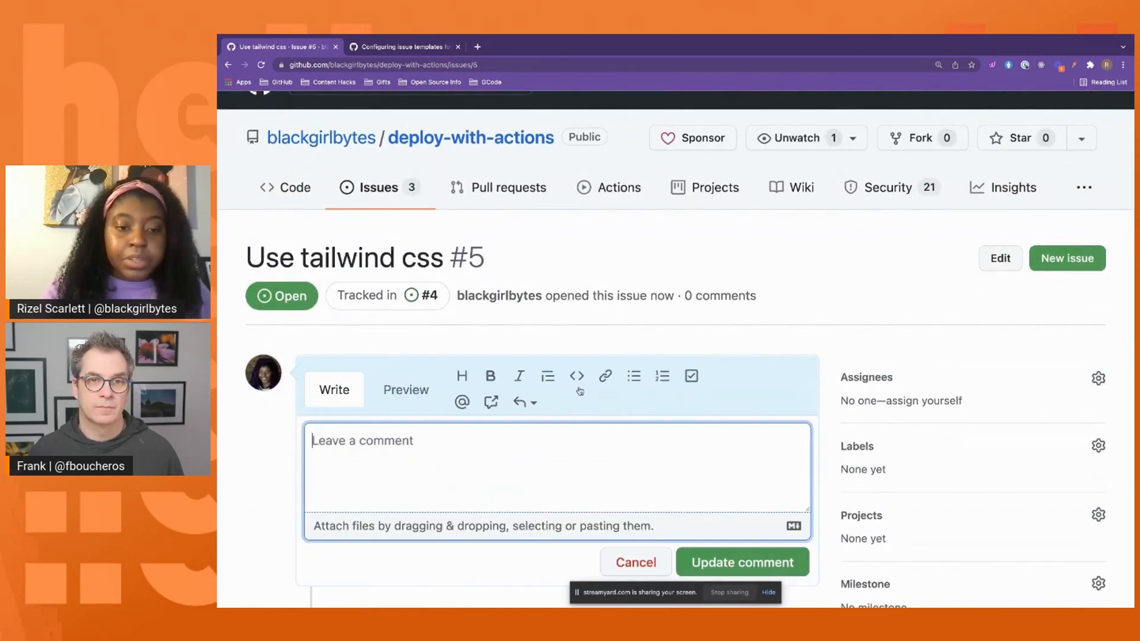
text(kfdsafljads)
click(742, 561)
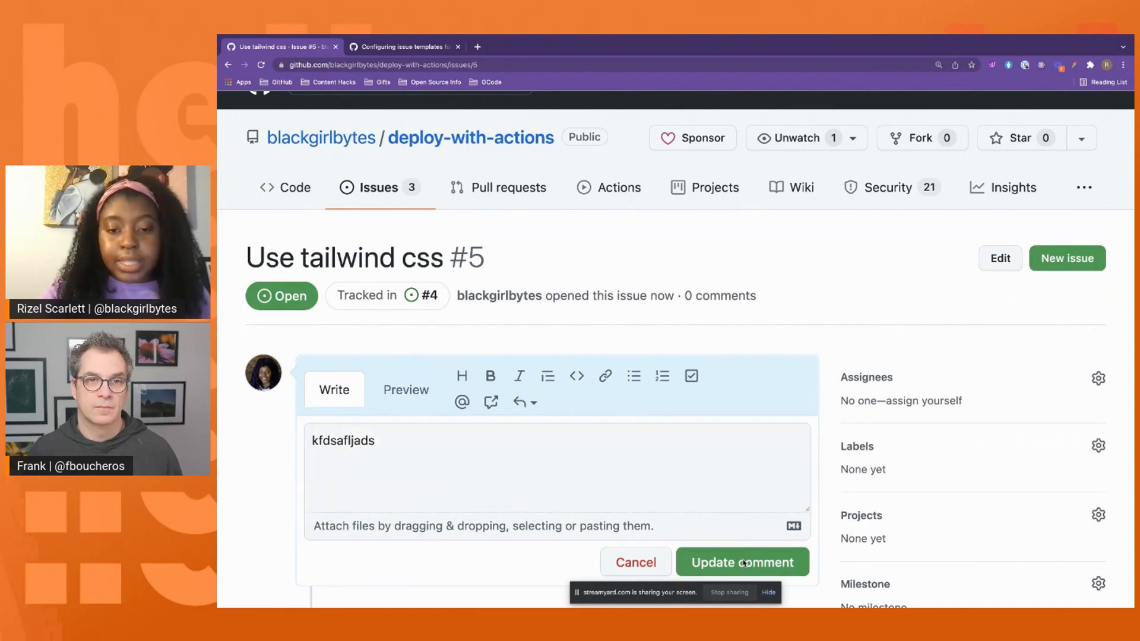
- Follow the issue's tracking link to the parent Redesign Website issue and review its task list
scroll(529, 407, down, 1)
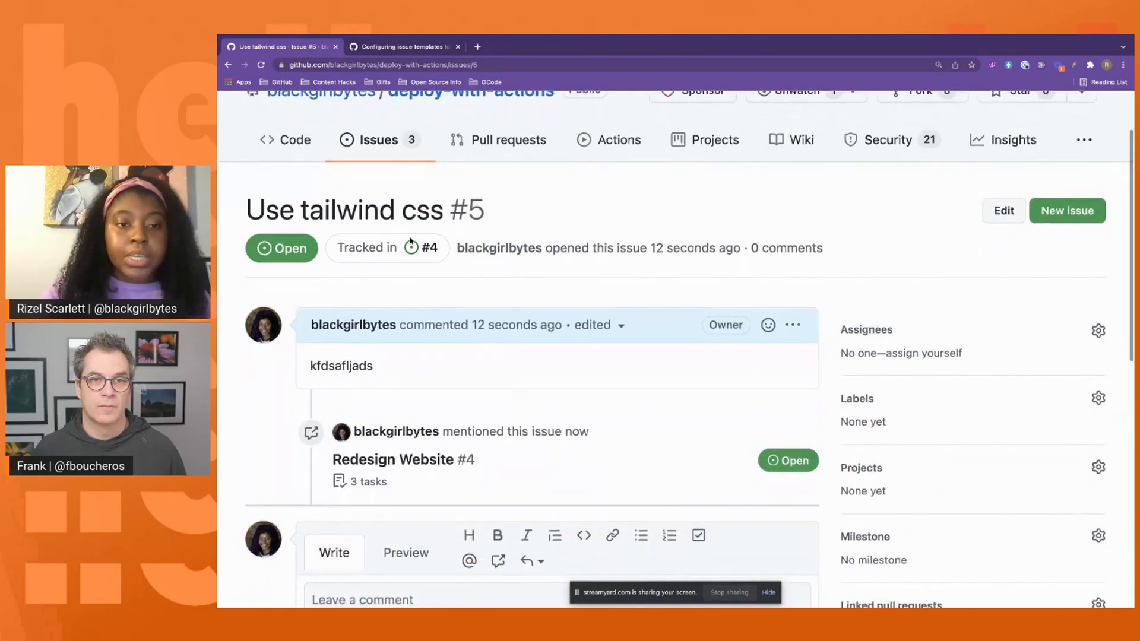
mouse_move(428, 250)
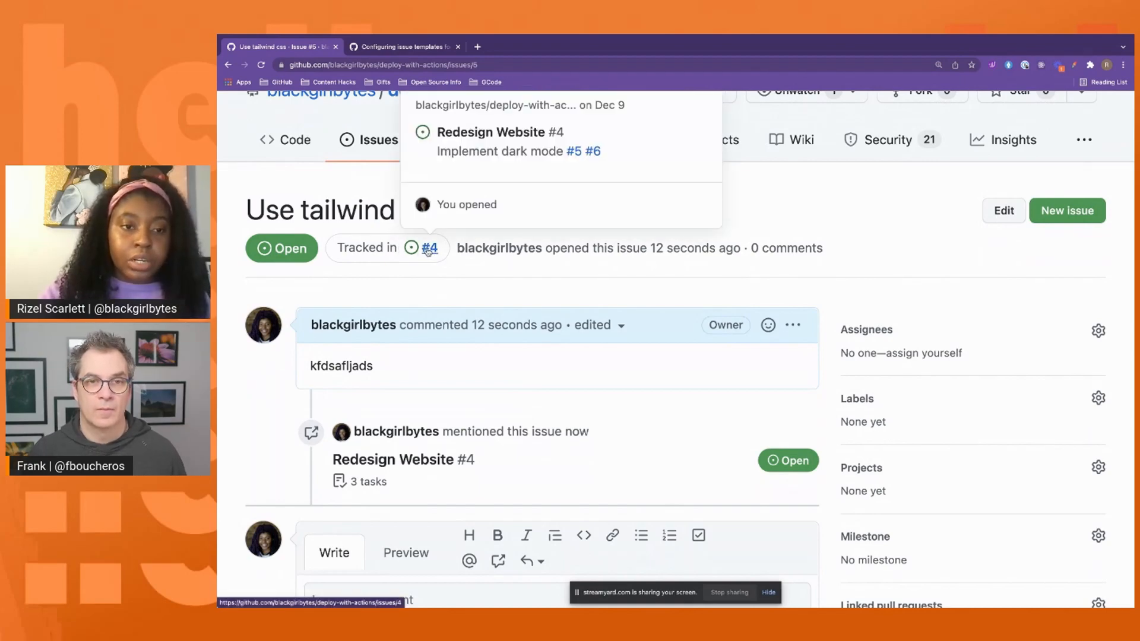
click(435, 249)
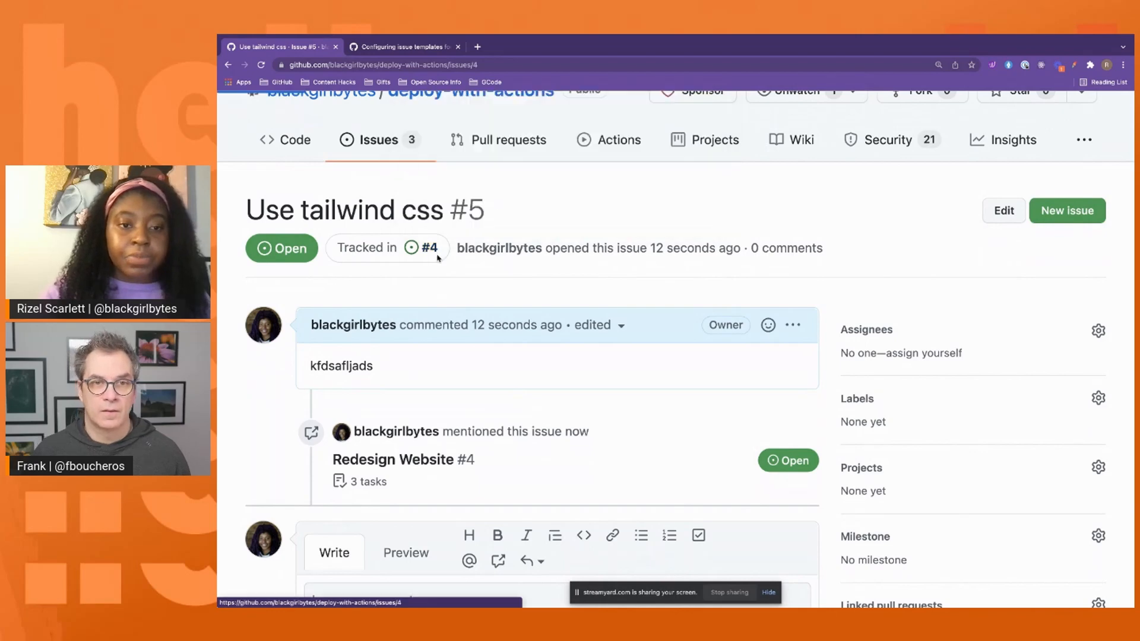
scroll(458, 386, down, 2)
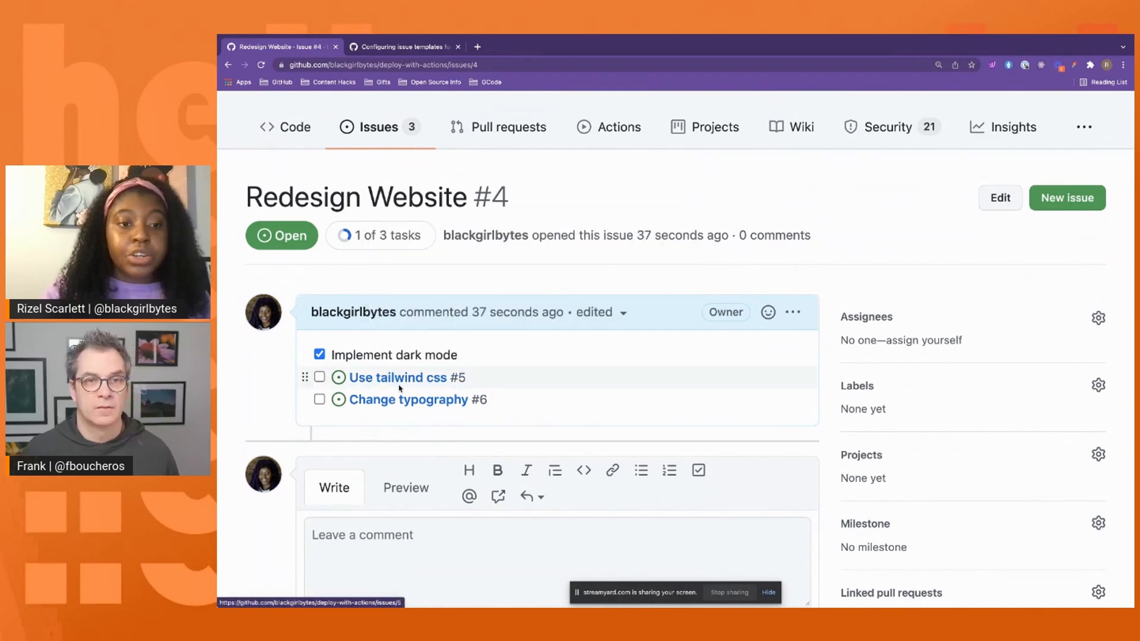
mouse_move(410, 398)
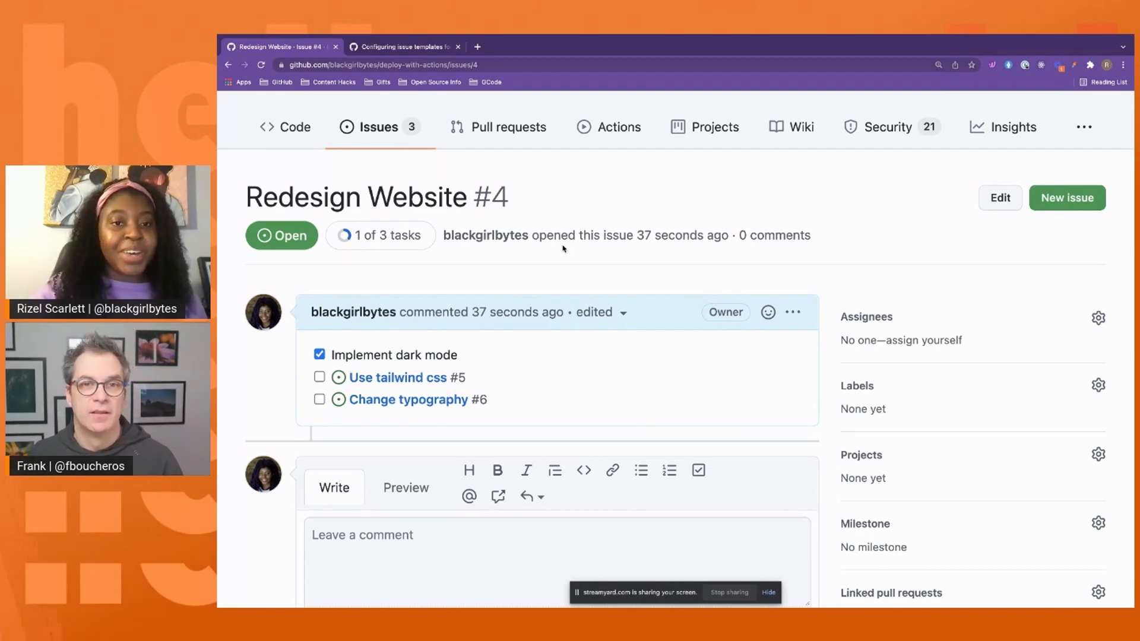
- Open bug_report.yml from the repository's .github/ISSUE_TEMPLATE folder
click(314, 146)
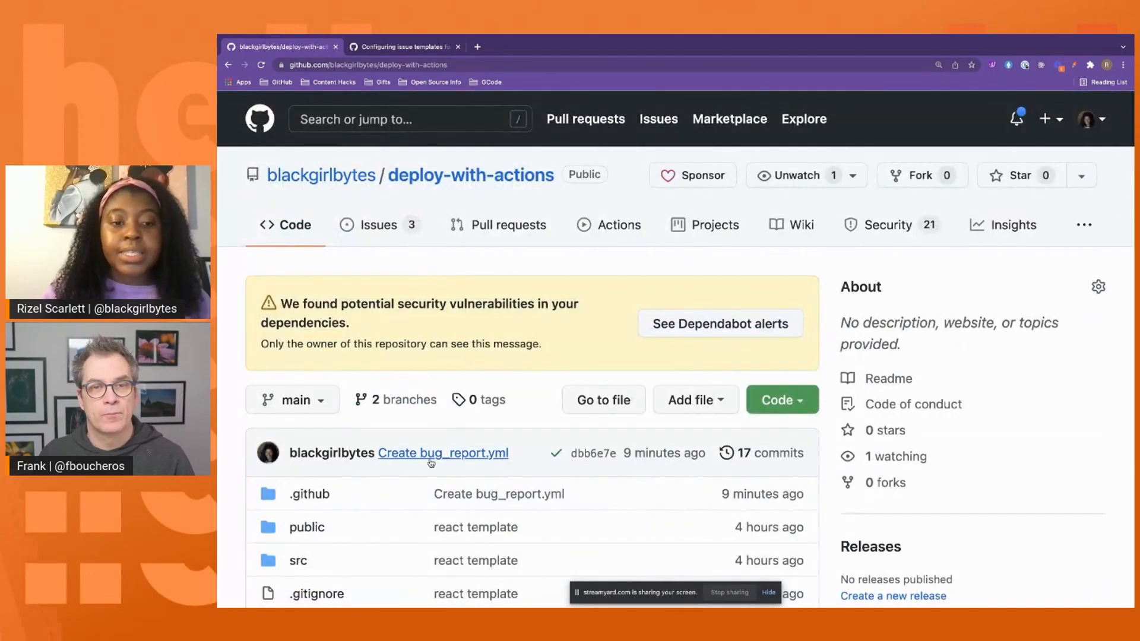
scroll(431, 460, down, 3)
click(308, 407)
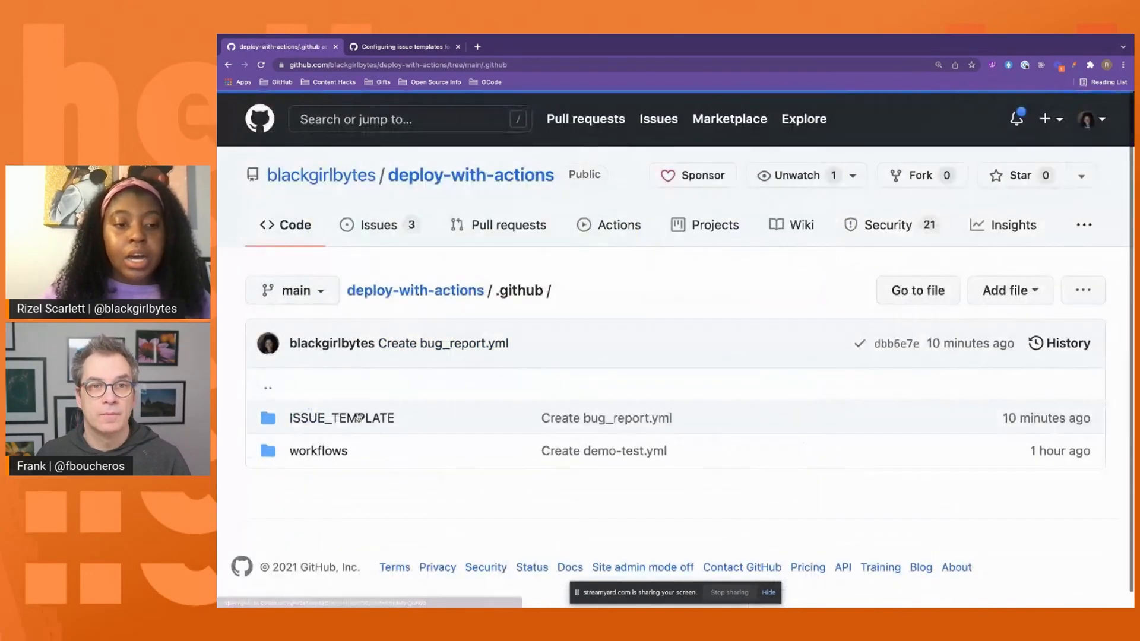
click(335, 415)
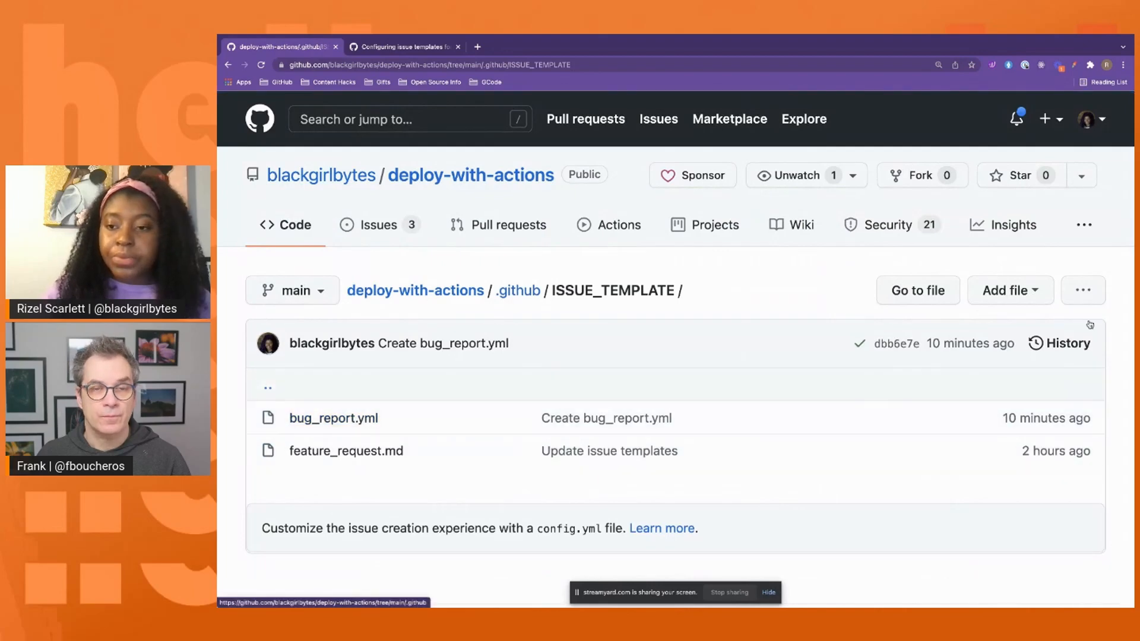
click(346, 419)
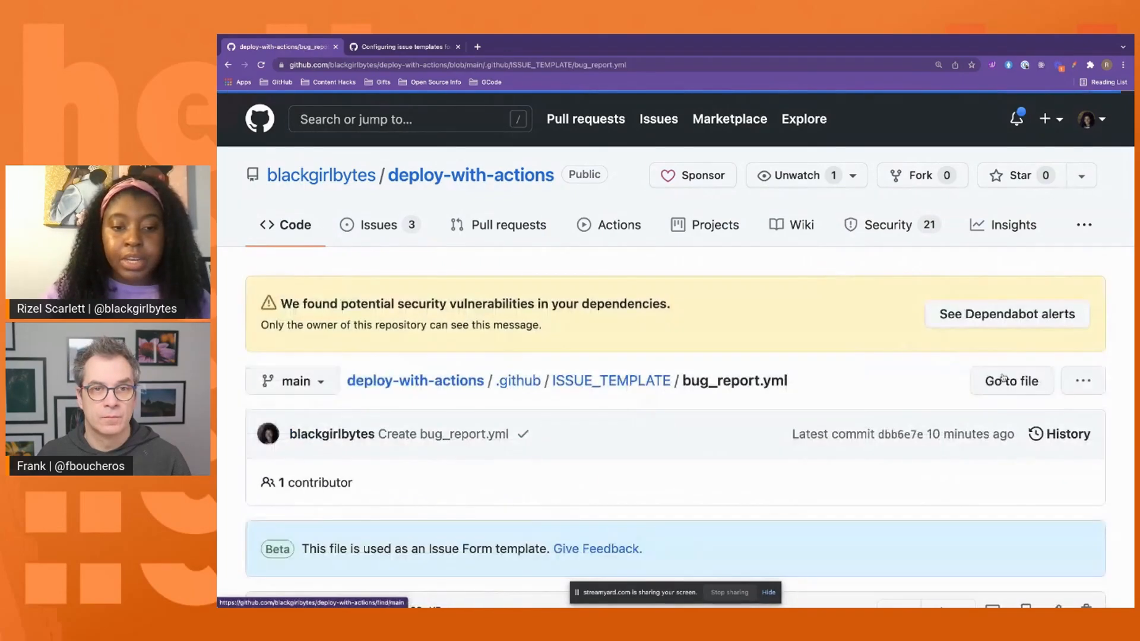
click(1083, 380)
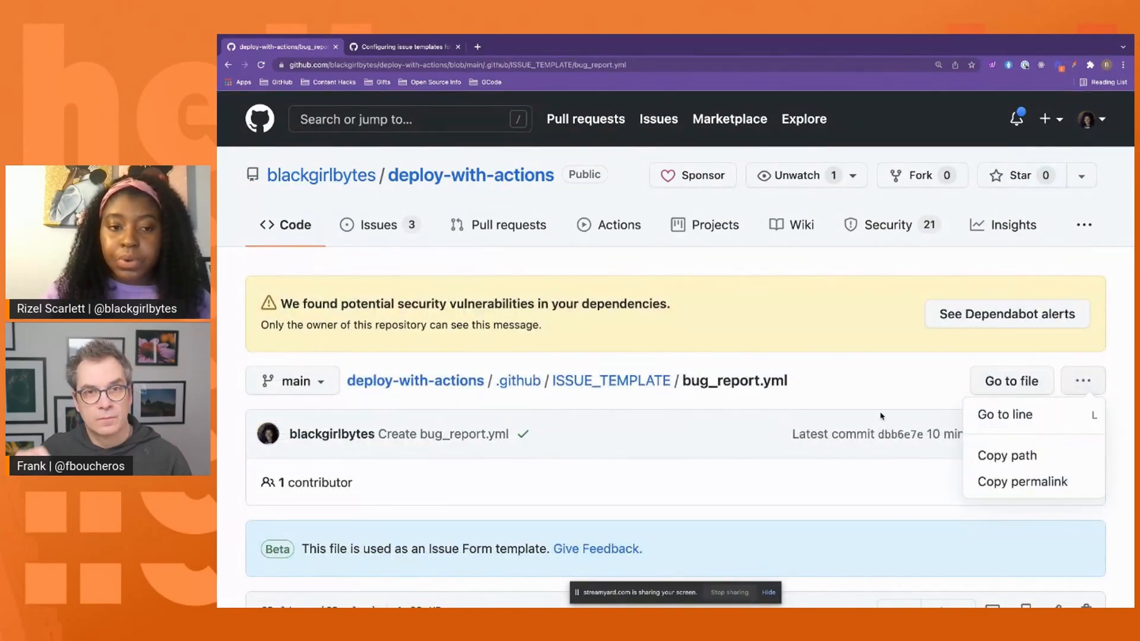
scroll(956, 423, down, 4)
click(1086, 398)
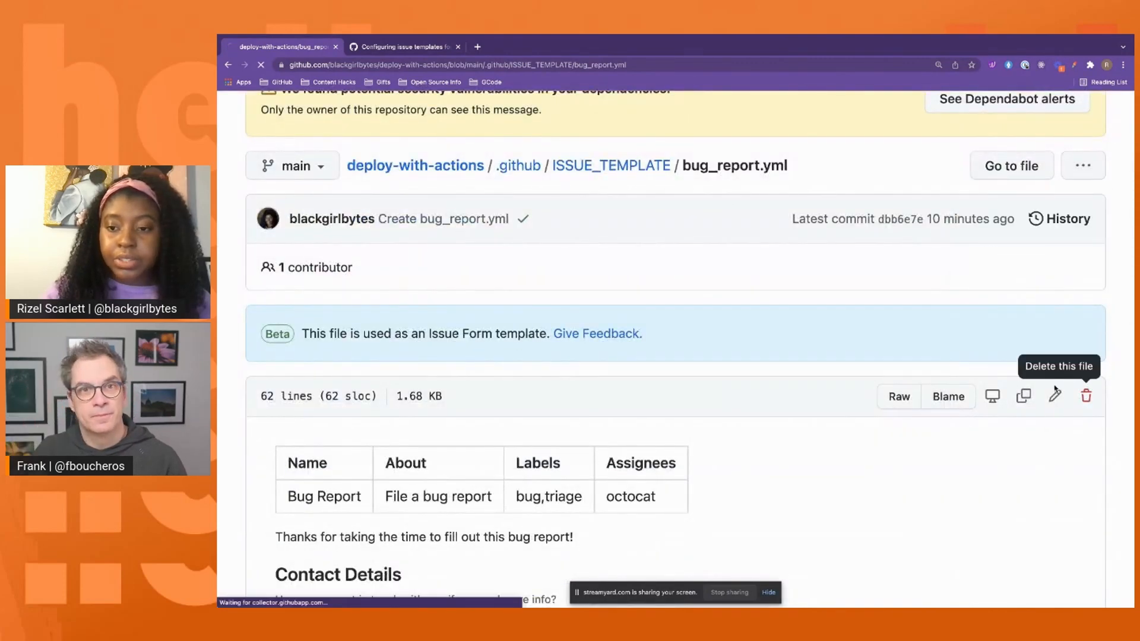
click(1086, 397)
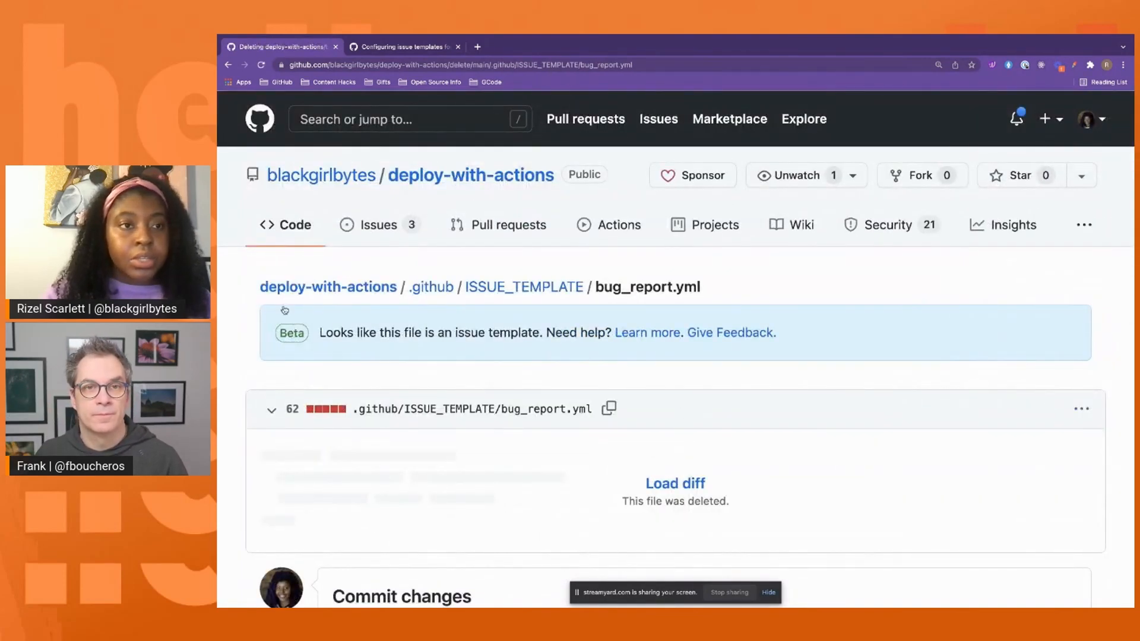
click(262, 65)
click(749, 145)
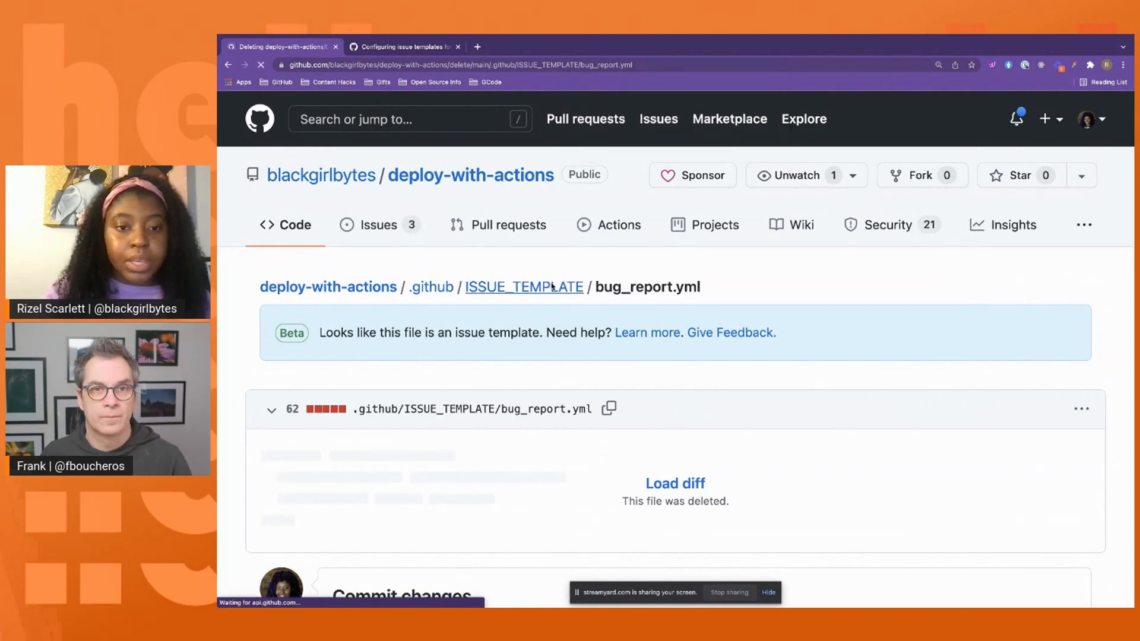
- Go back to the ISSUE_TEMPLATE folder and view the rendered feature_request.md template
click(550, 289)
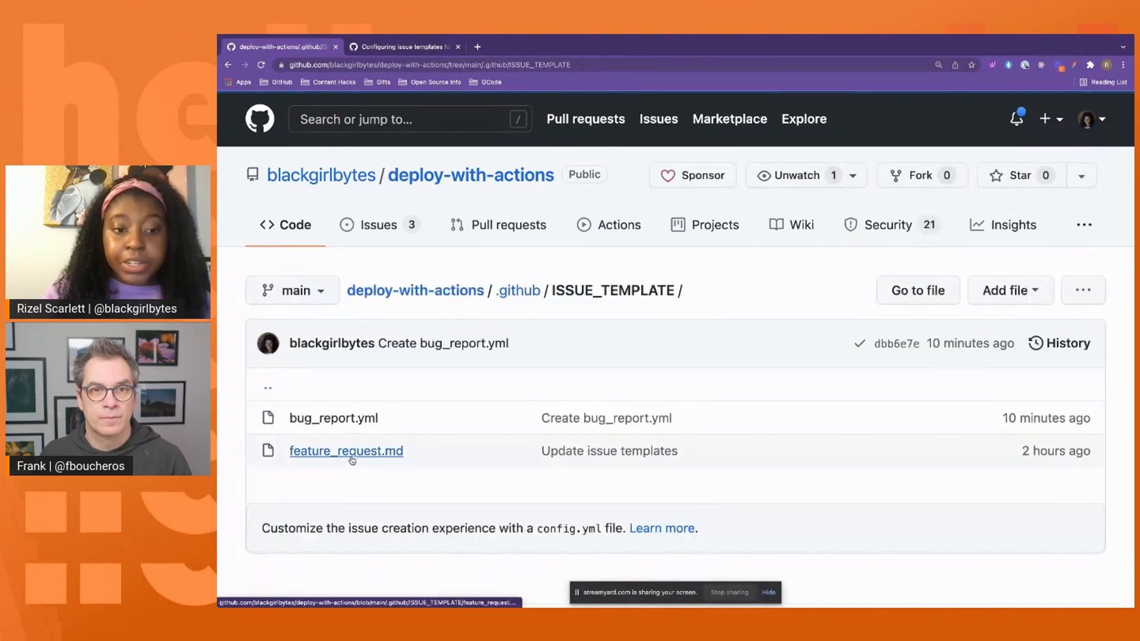
click(375, 451)
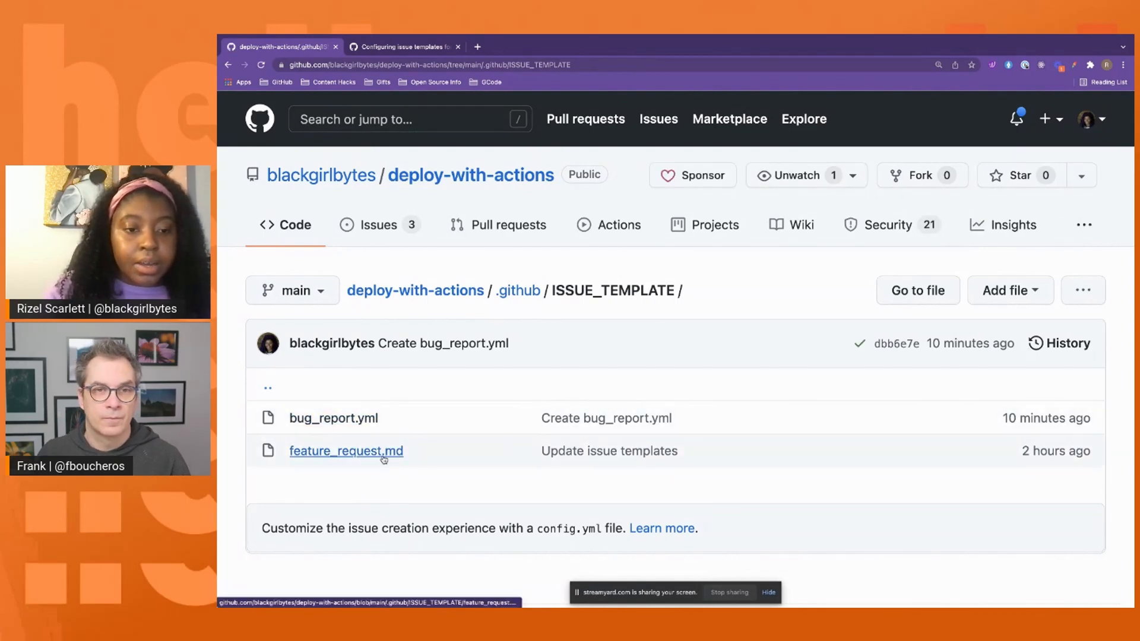
click(387, 451)
scroll(498, 522, down, 3)
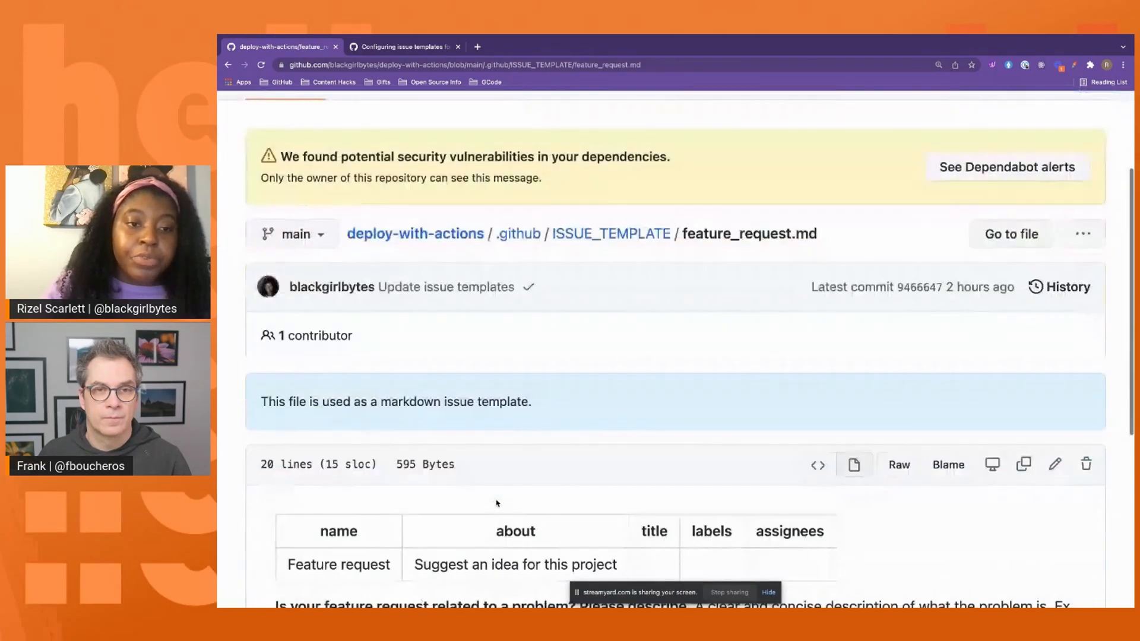
scroll(498, 530, down, 5)
scroll(499, 530, up, 5)
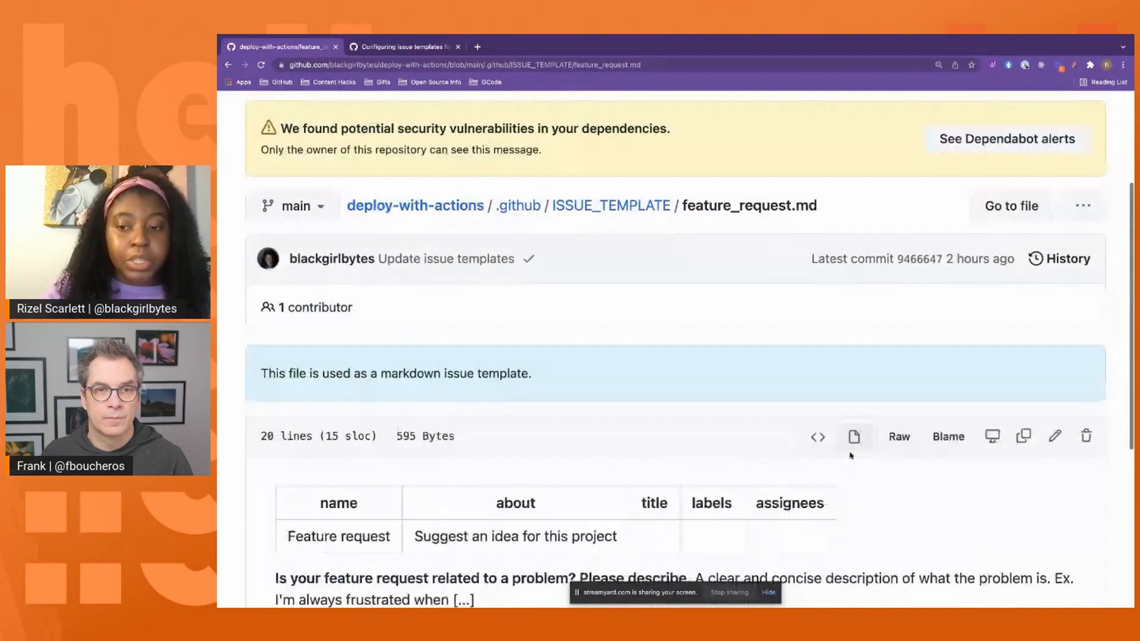
- Open feature_request.md for editing and examine its markdown header fields, questions and sample descriptions
click(1053, 439)
scroll(495, 510, down, 5)
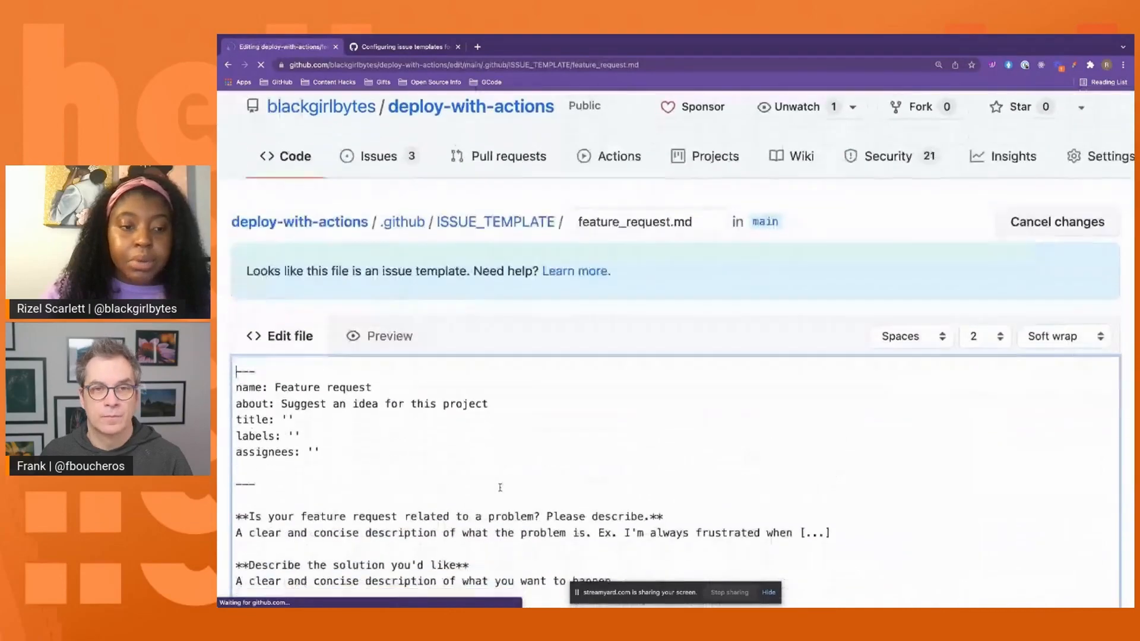
scroll(495, 511, up, 3)
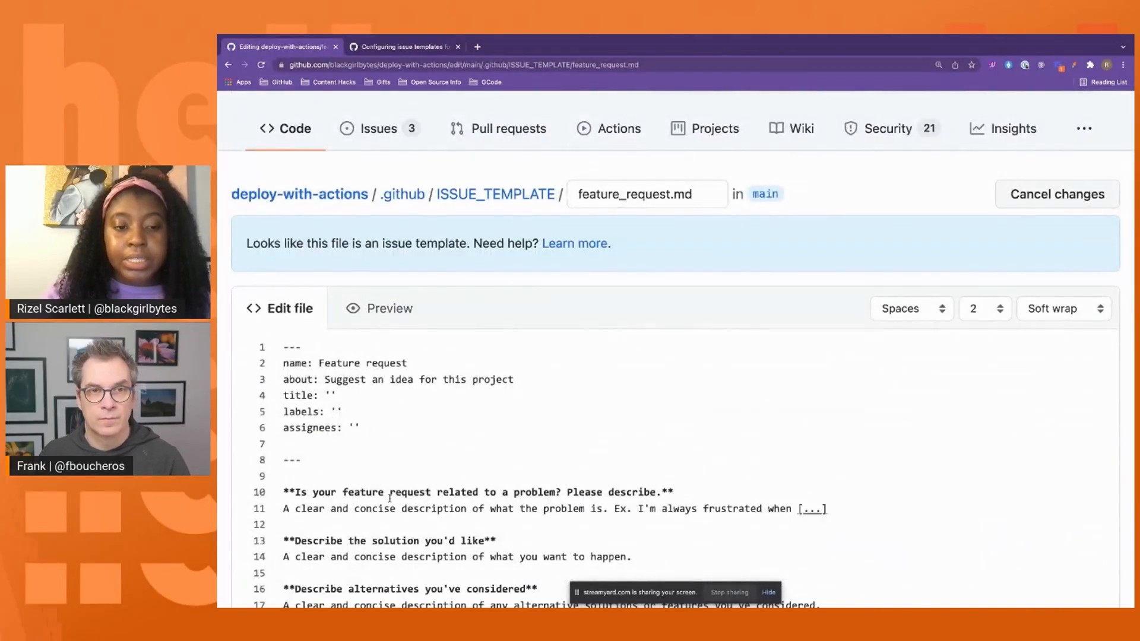
scroll(341, 443, down, 2)
drag(324, 417, 728, 432)
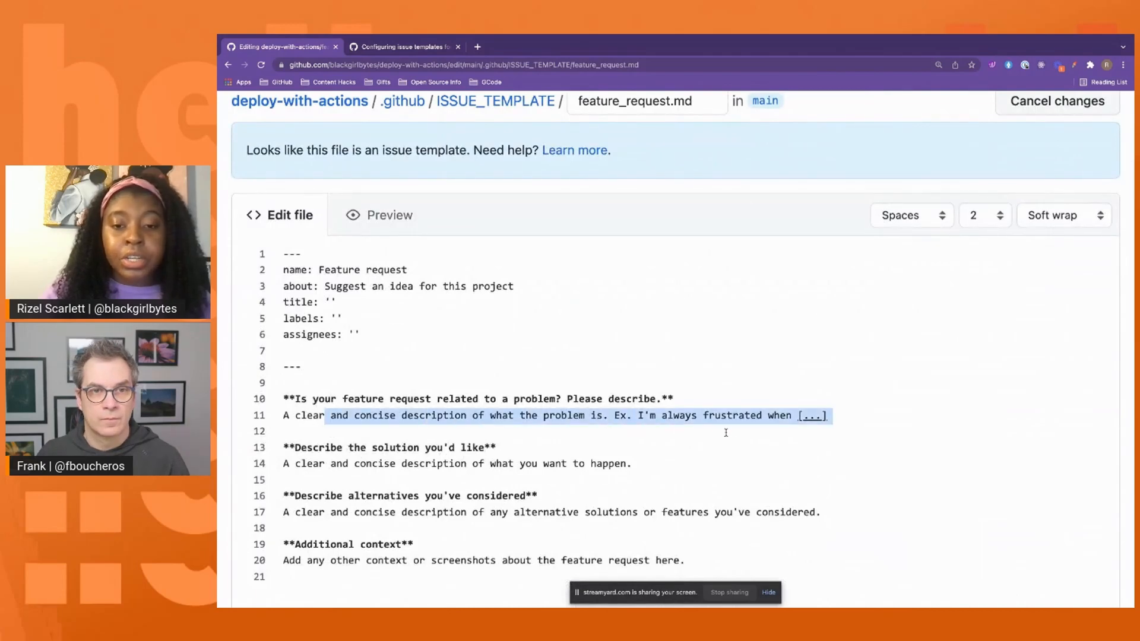
scroll(721, 418, up, 2)
scroll(631, 338, down, 3)
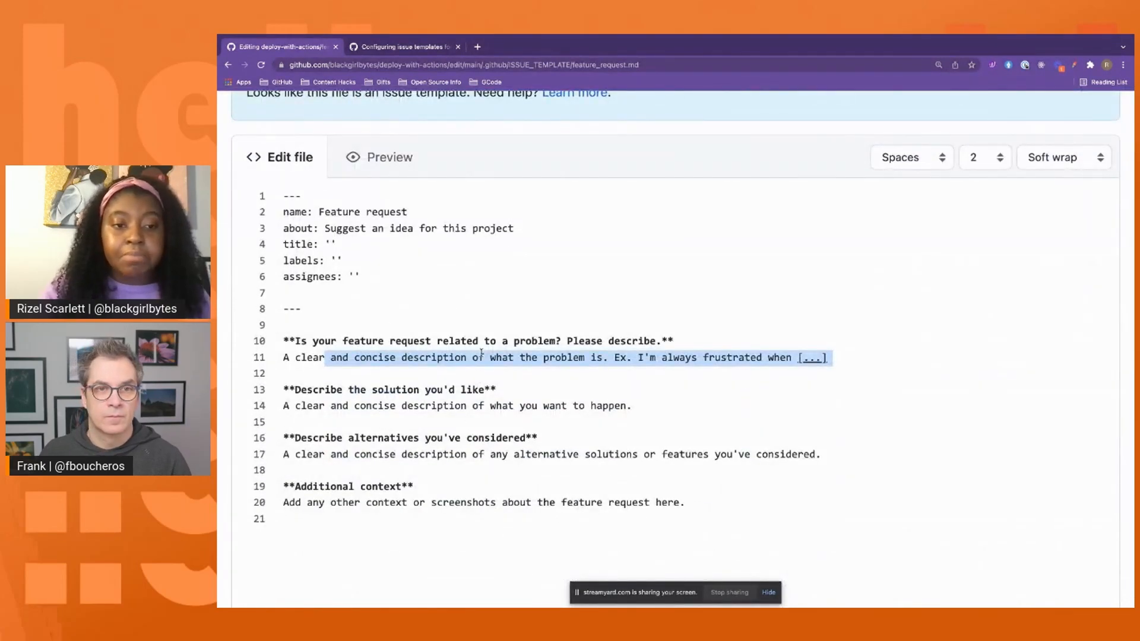
scroll(586, 350, up, 4)
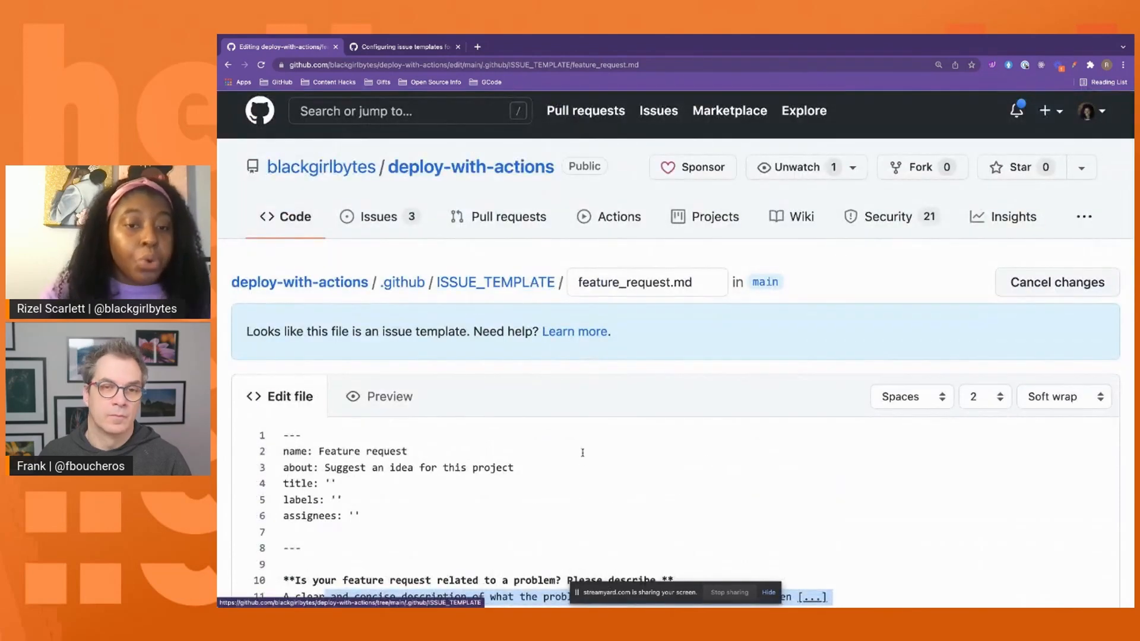
- Leave the template editor without committing and return to the repository's main code page
click(541, 283)
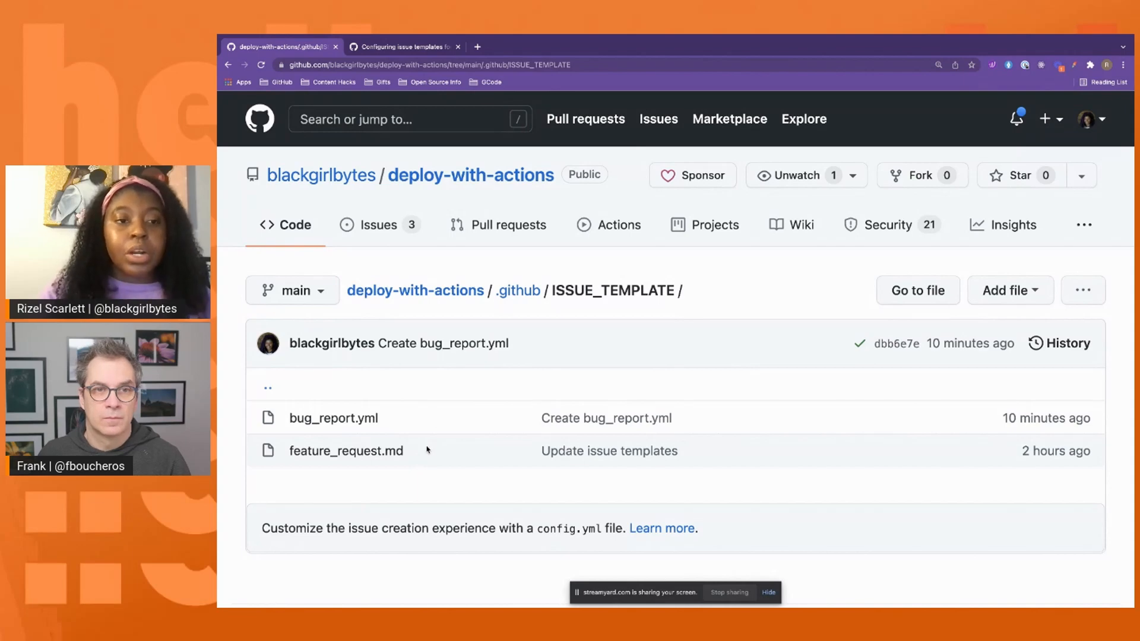
click(312, 236)
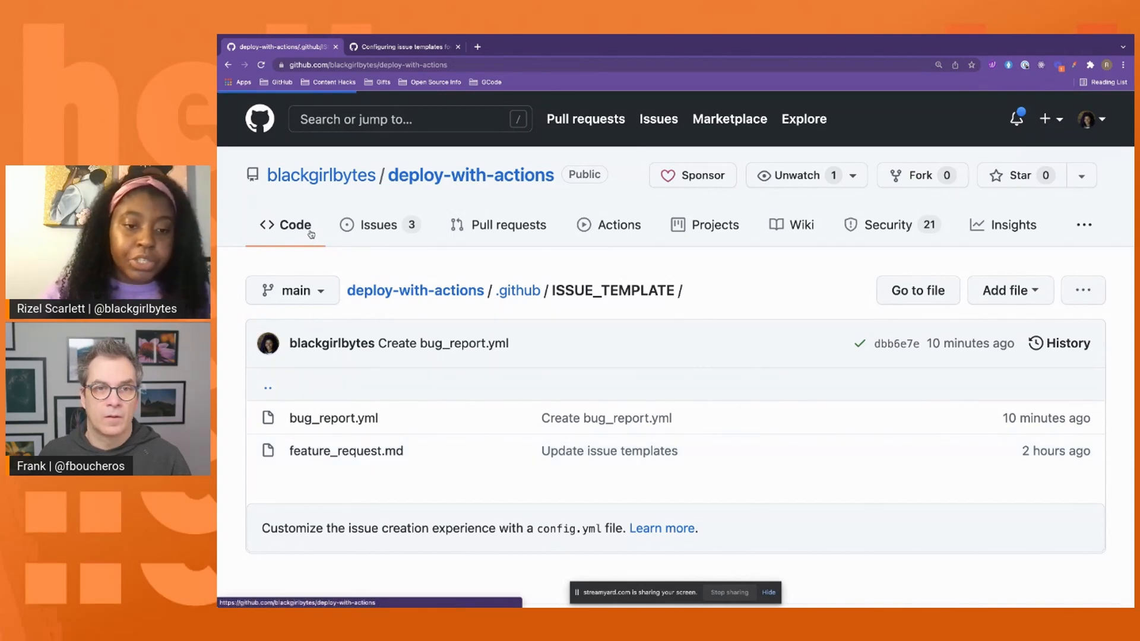
- Open bug_report.yml from the repository's .github/ISSUE_TEMPLATE folder again
scroll(455, 455, down, 2)
scroll(456, 455, down, 3)
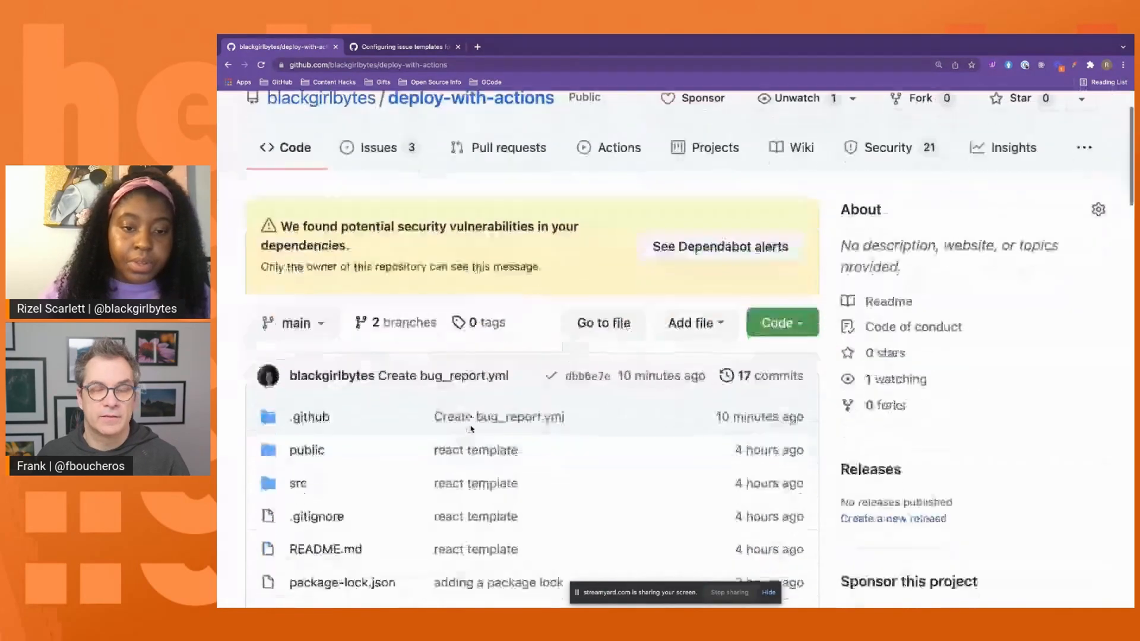
click(307, 373)
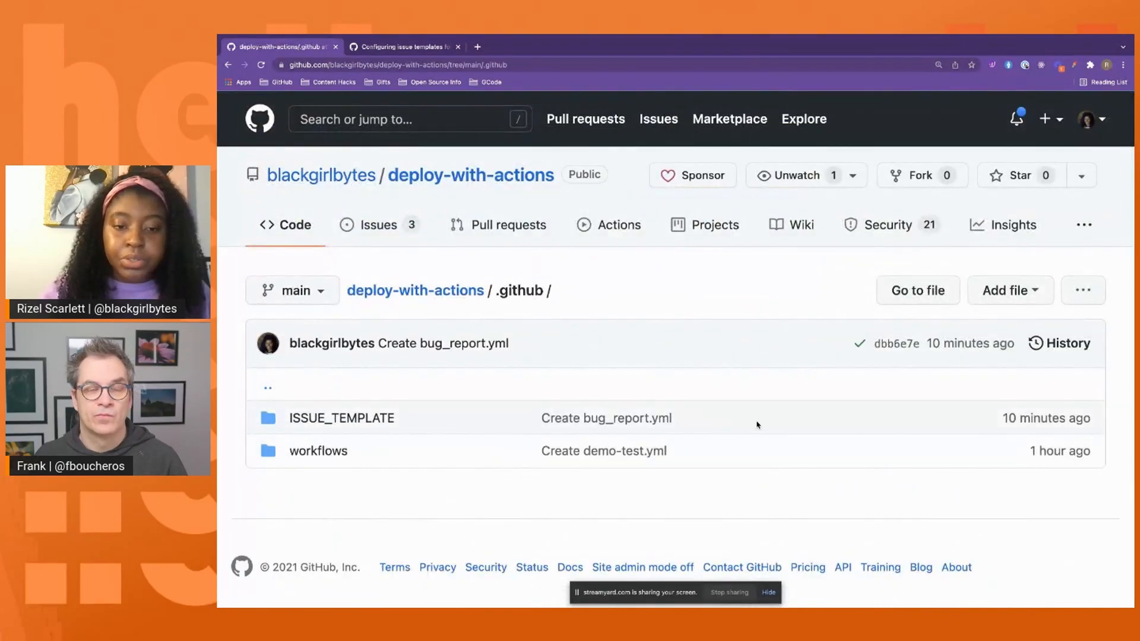
click(304, 420)
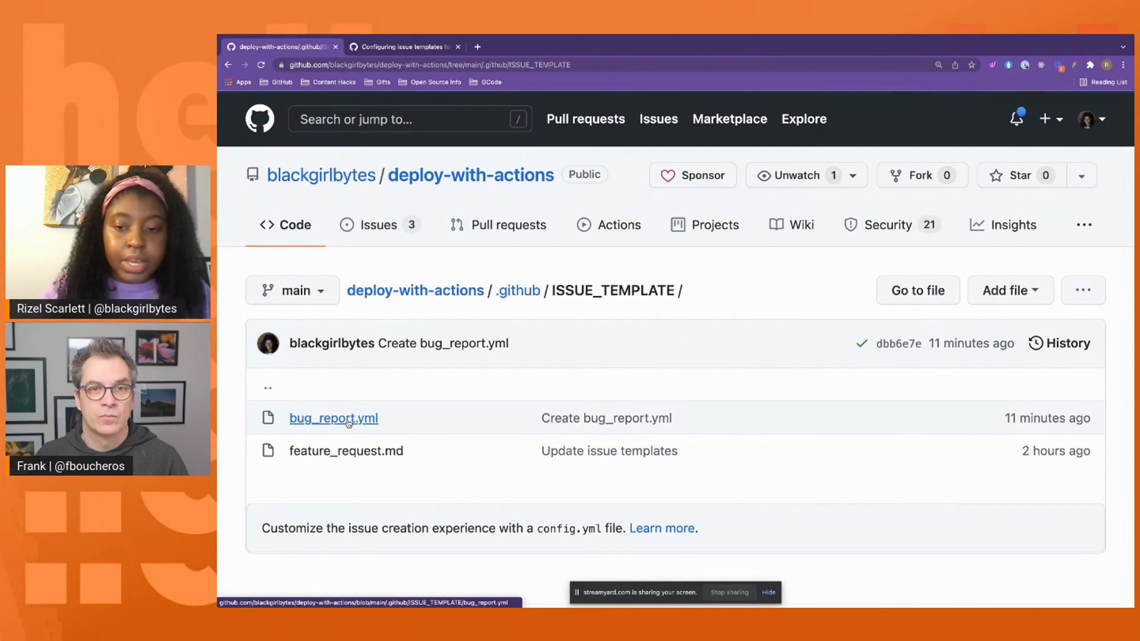
click(361, 416)
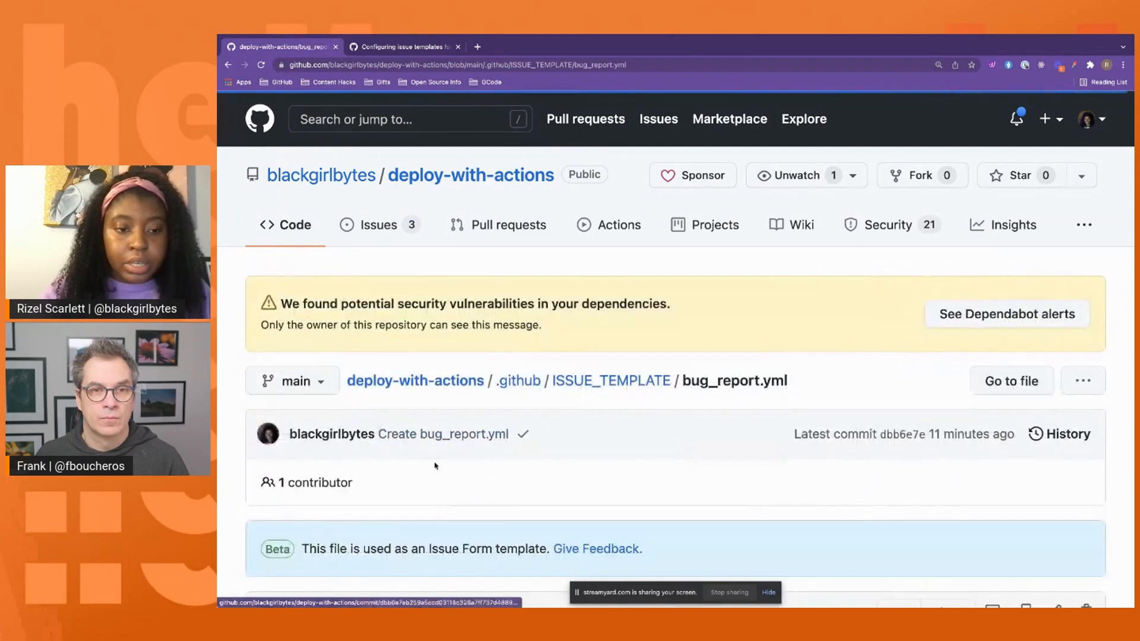
- Delete bug_report.yml and commit the deletion directly to the main branch
scroll(445, 469, down, 5)
click(1086, 292)
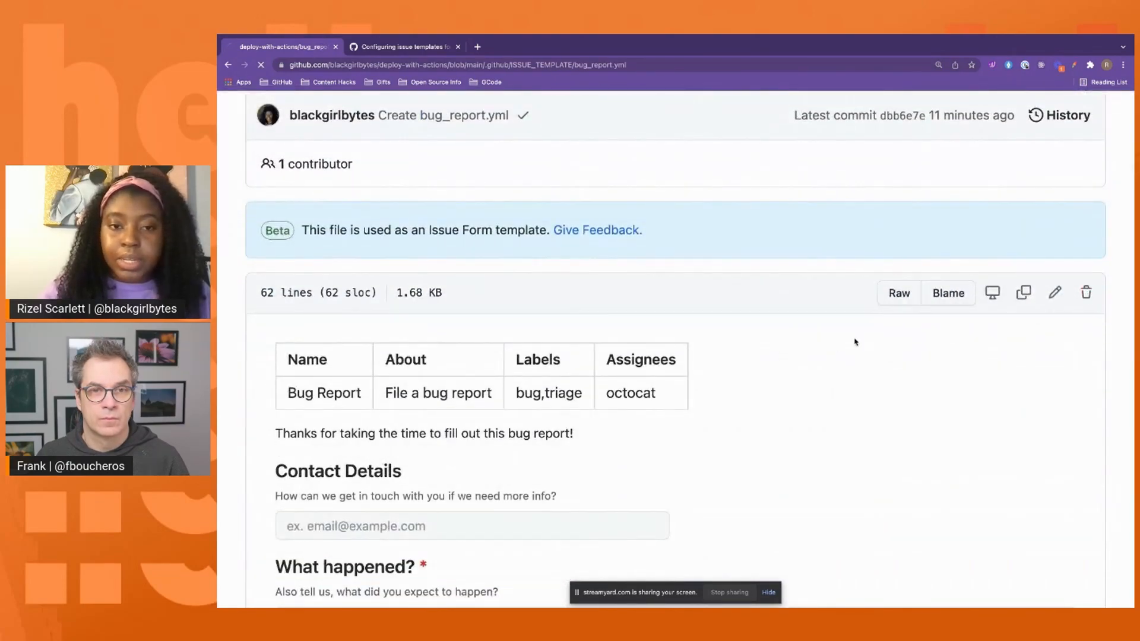
scroll(539, 453, down, 8)
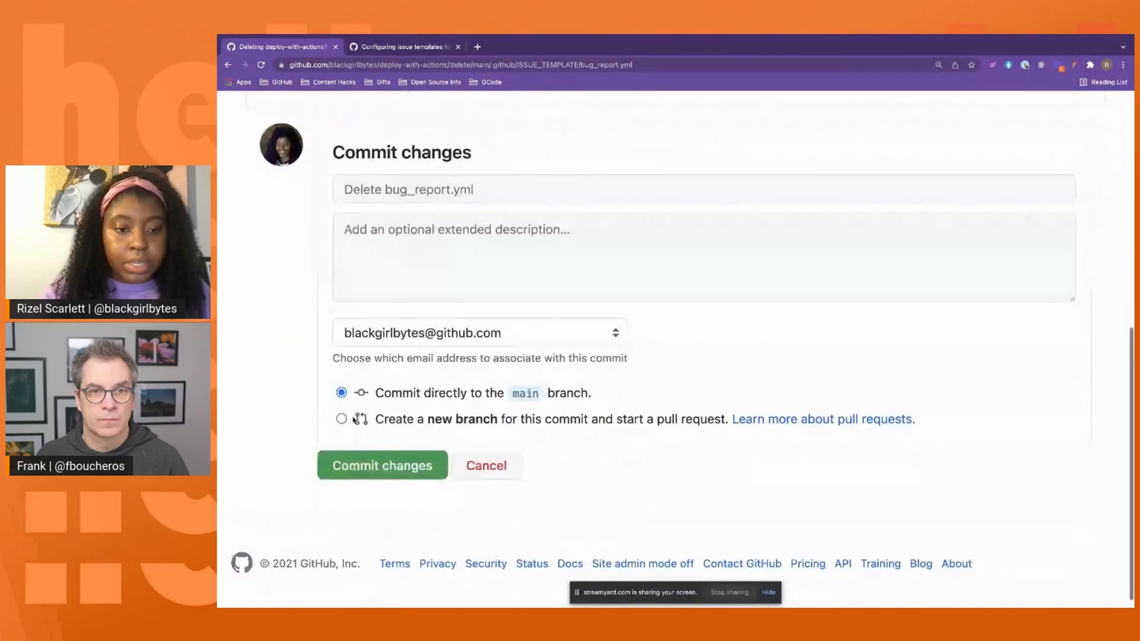
click(391, 466)
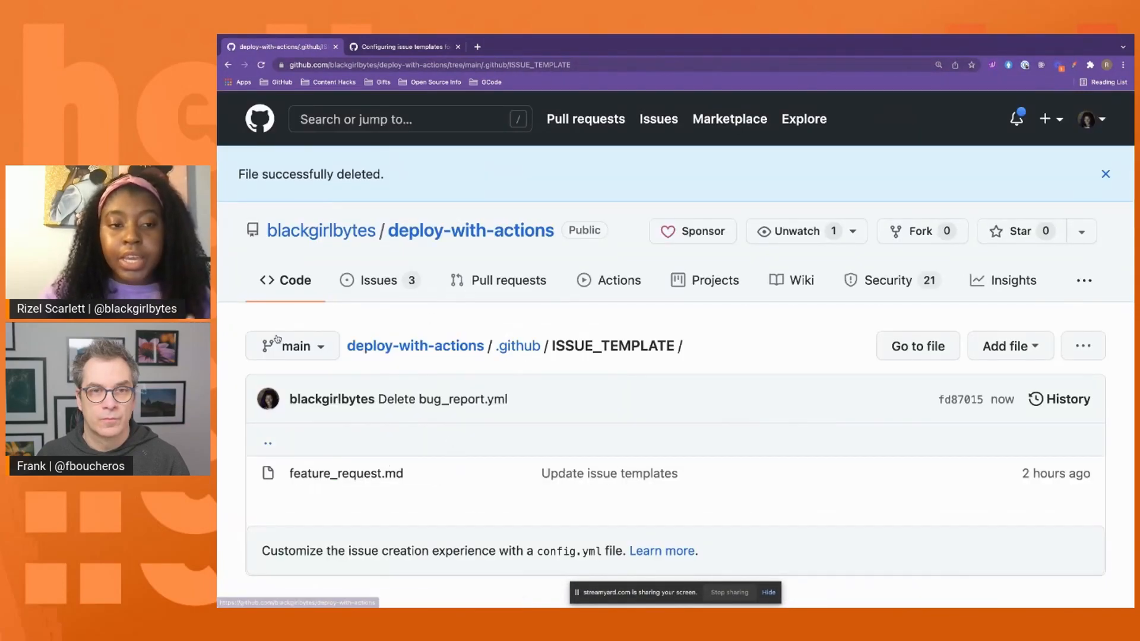
- Start creating a new file in the ISSUE_TEMPLATE folder
click(987, 353)
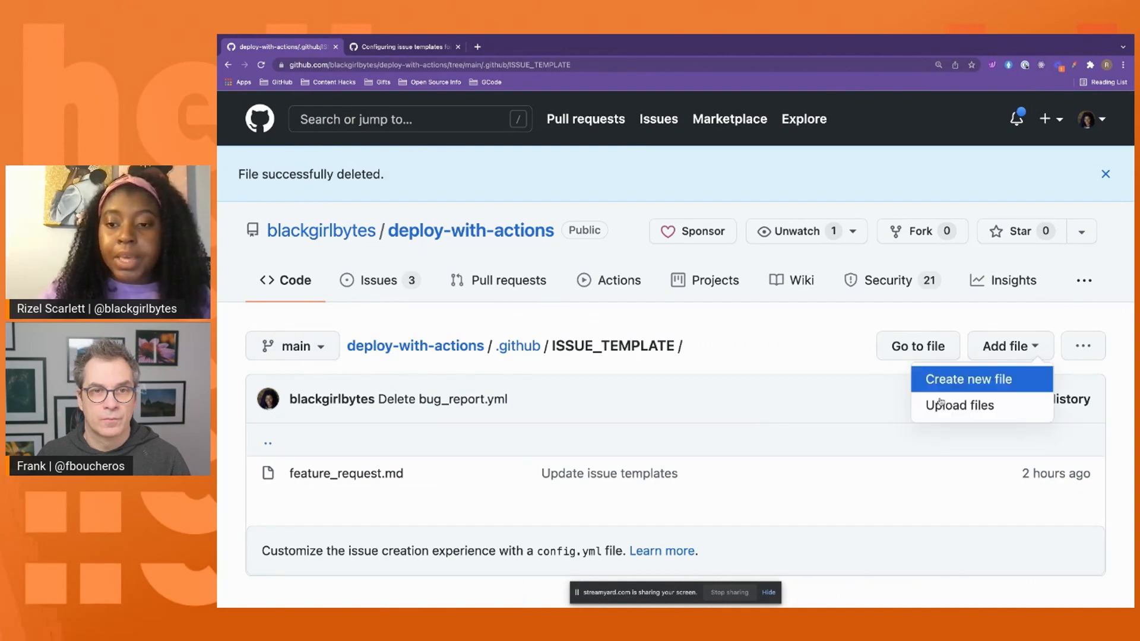
click(946, 380)
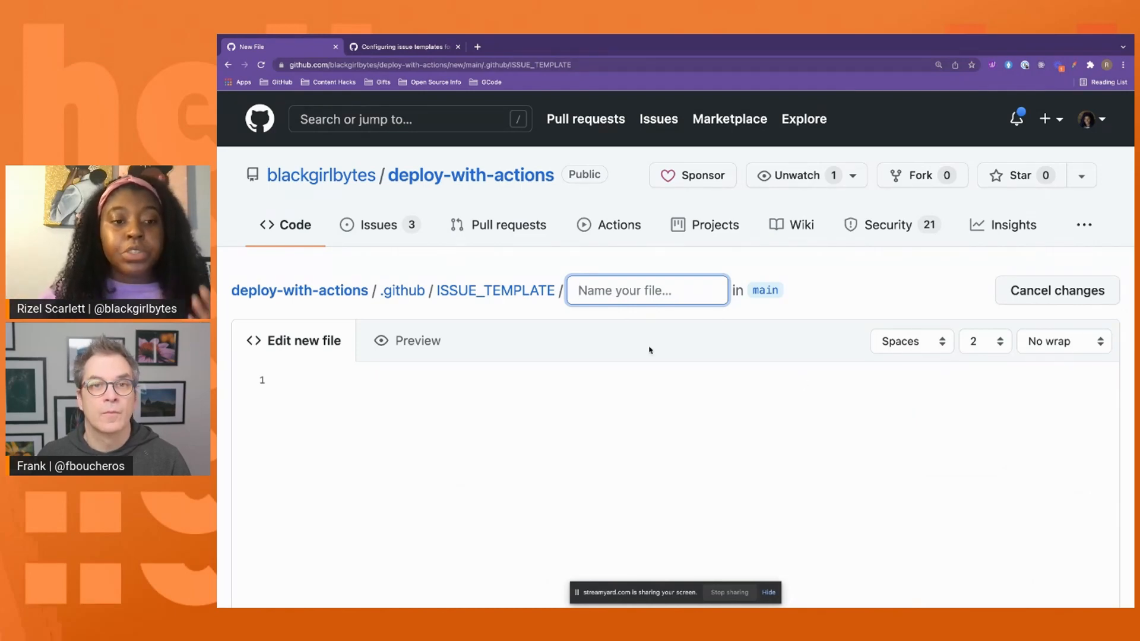
click(650, 463)
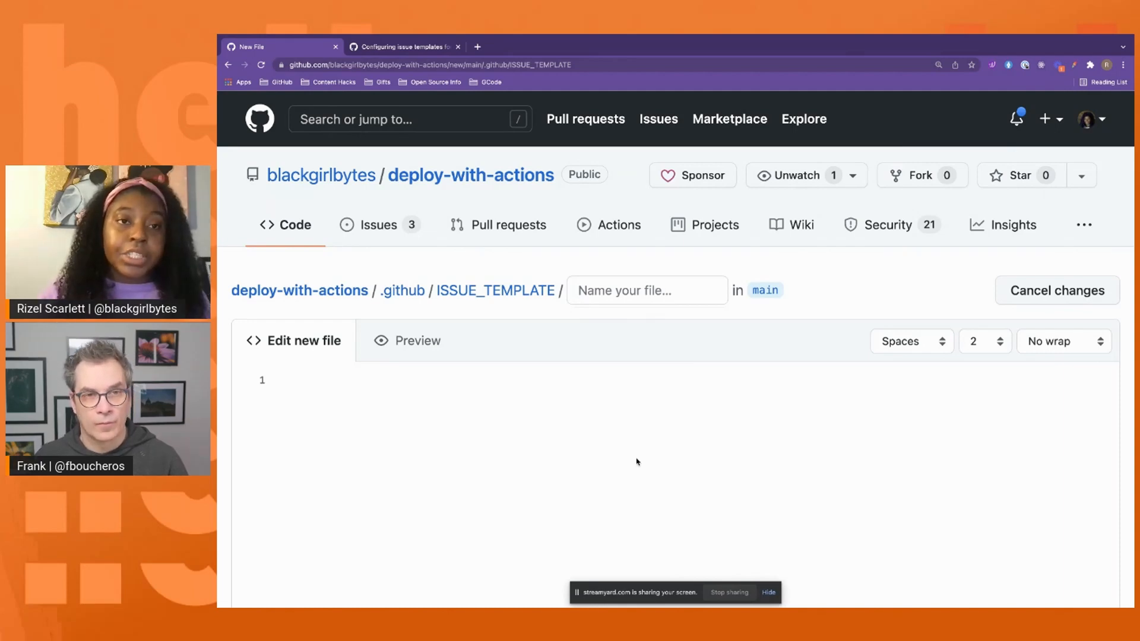
- Switch to the GitHub Docs page and examine the example YAML for an issue form configuration file
click(431, 49)
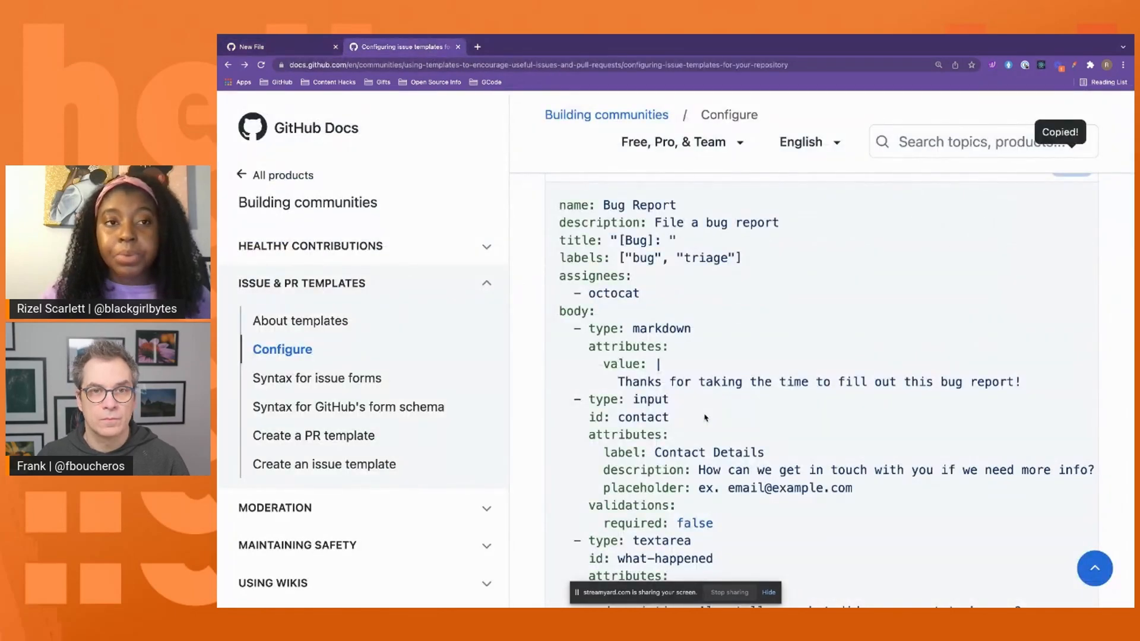
scroll(704, 418, right, 1)
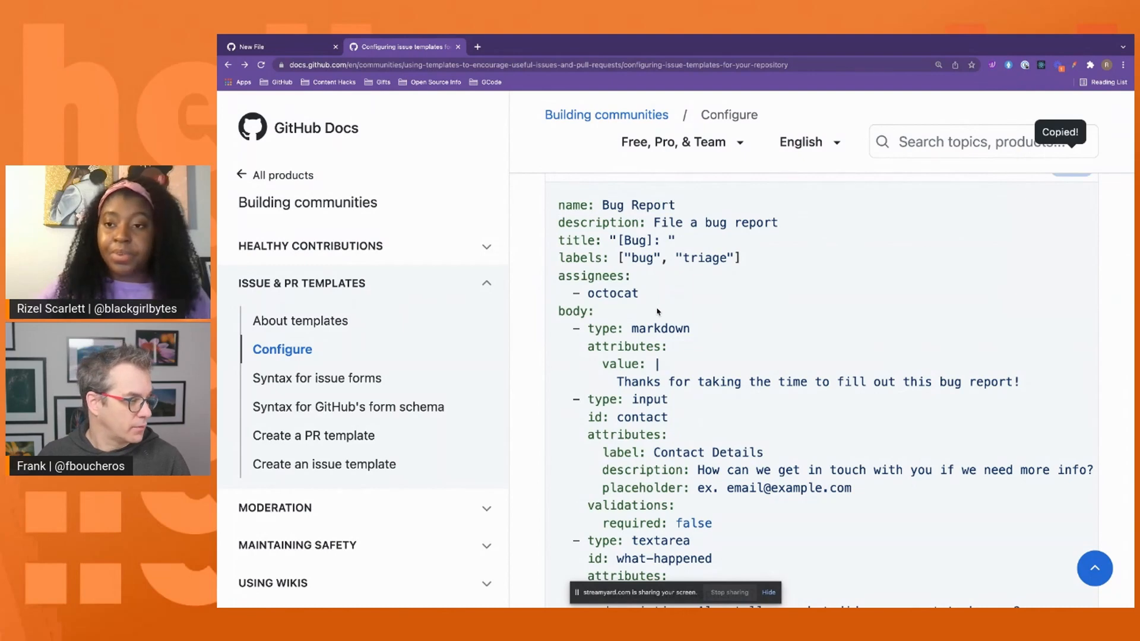
scroll(657, 311, up, 2)
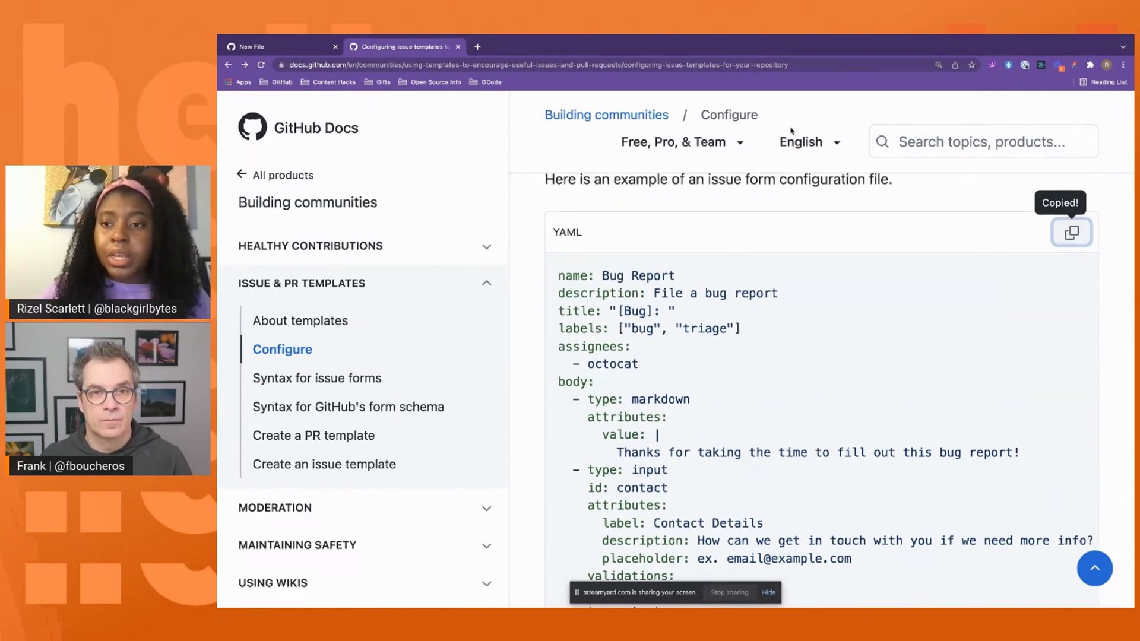
scroll(630, 391, down, 3)
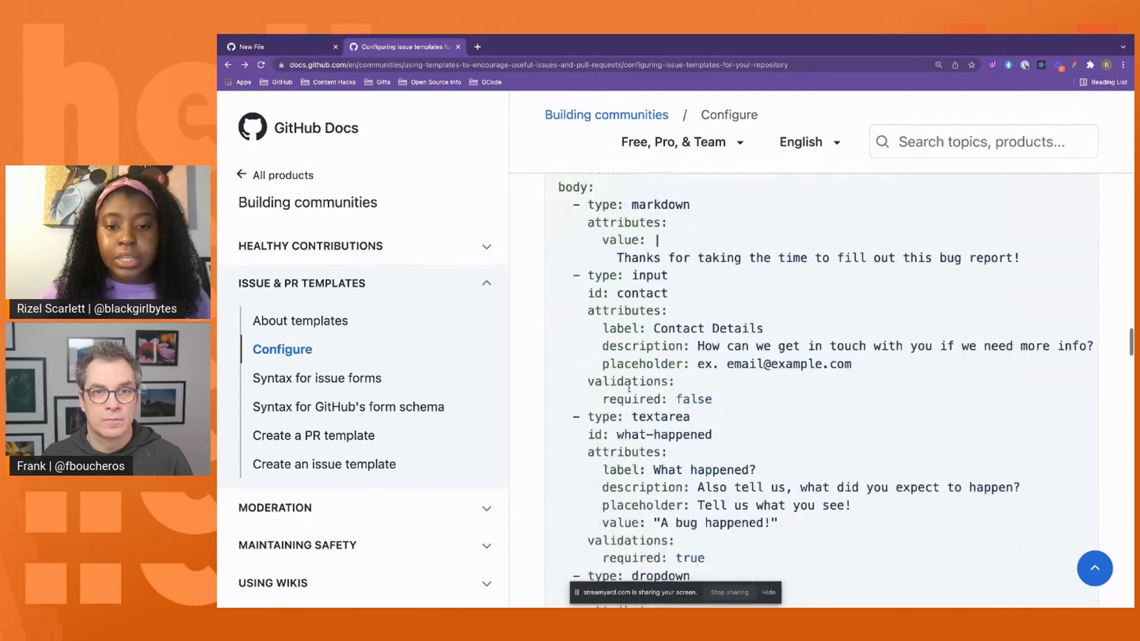
scroll(630, 391, up, 3)
- Return to the new GitHub file, paste in the copied Bug Report issue form YAML and name the file bug_report.yml
click(287, 48)
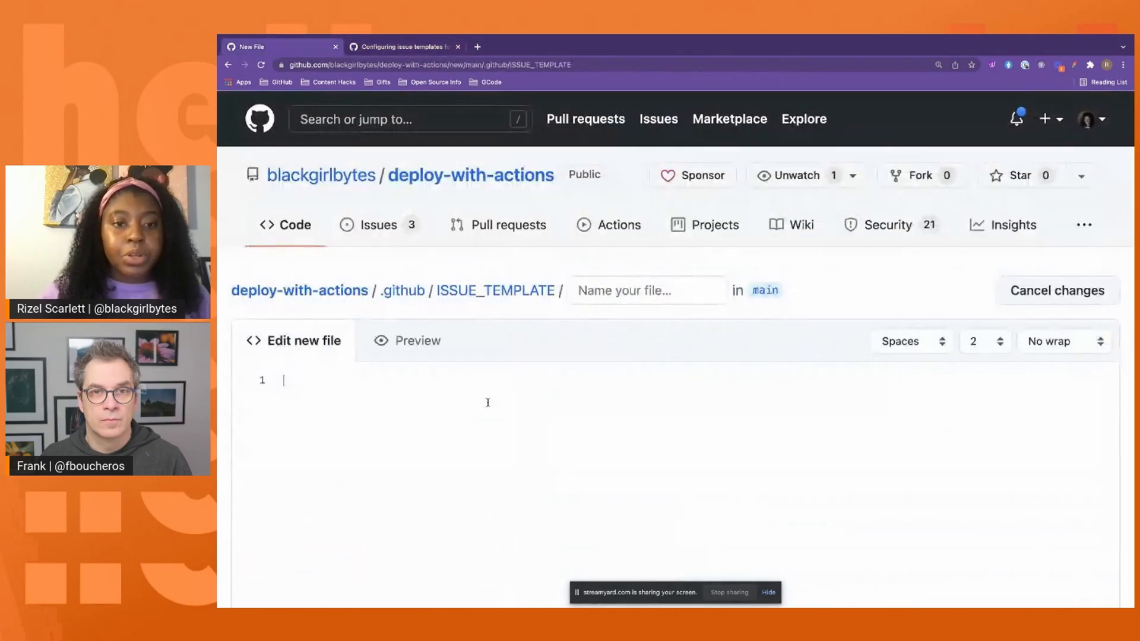
click(489, 403)
key(ctrl+v)
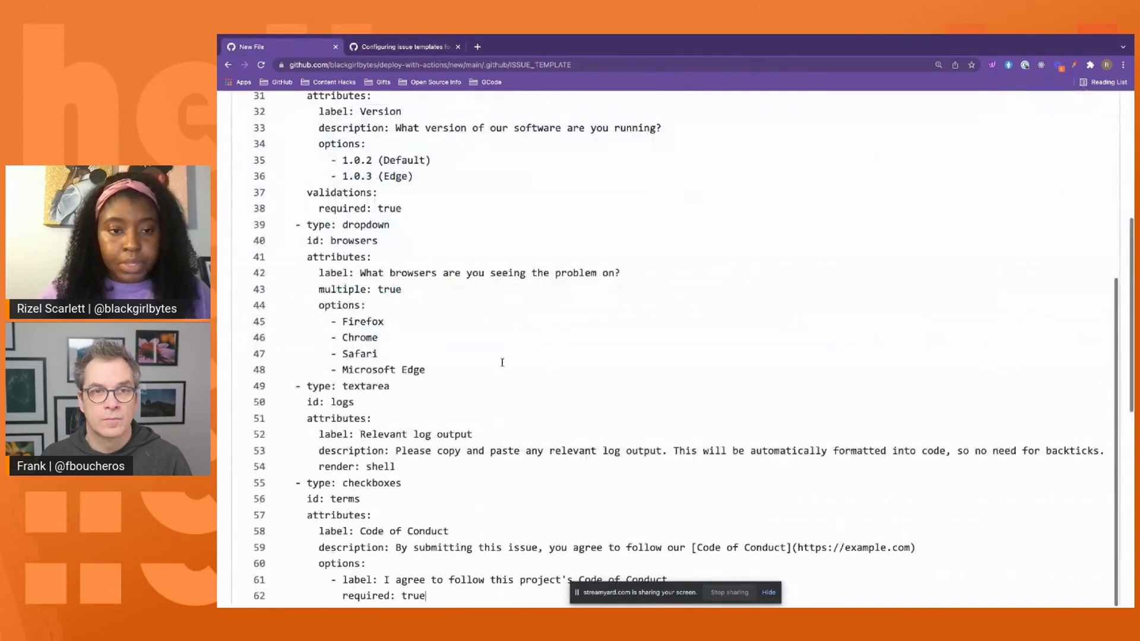
scroll(500, 359, up, 10)
click(618, 283)
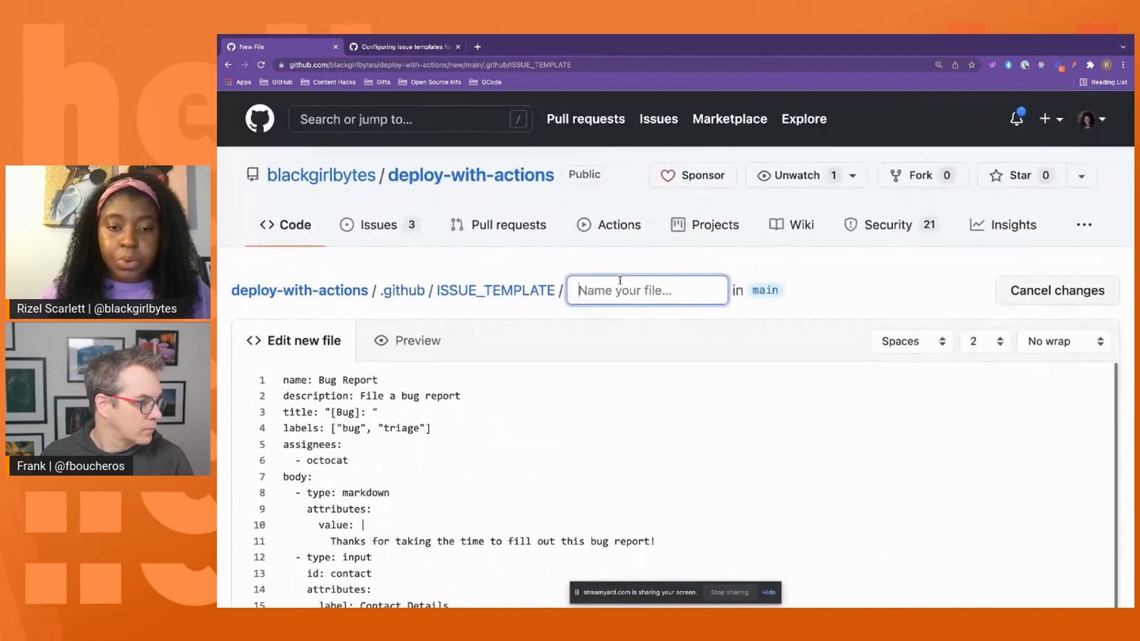
text(bug_report)
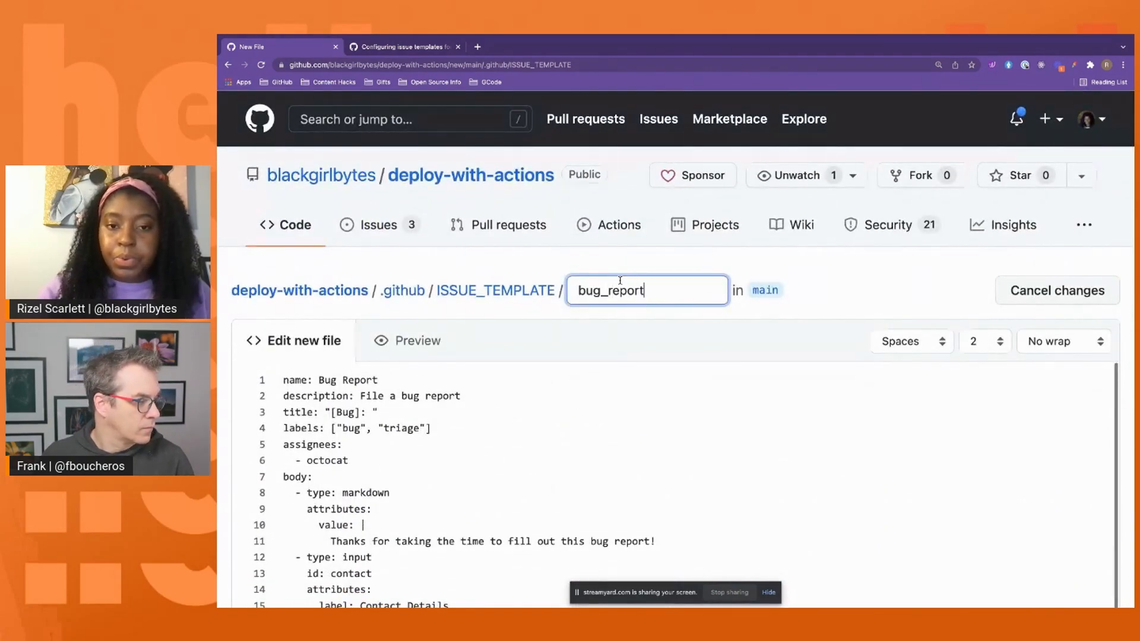
text(.yml)
click(584, 424)
- Examine the issue form YAML, including its labels, assignees and the markdown, input, textarea, dropdown and checkboxes fields
scroll(583, 419, down, 3)
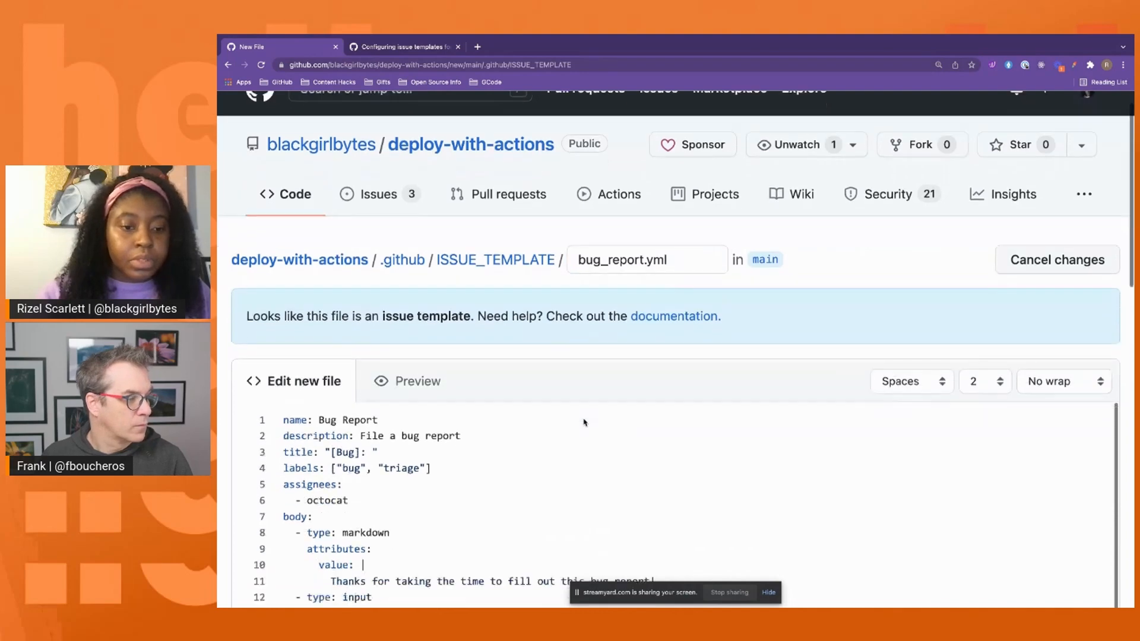
scroll(583, 417, up, 1)
scroll(574, 348, down, 1)
scroll(575, 349, up, 1)
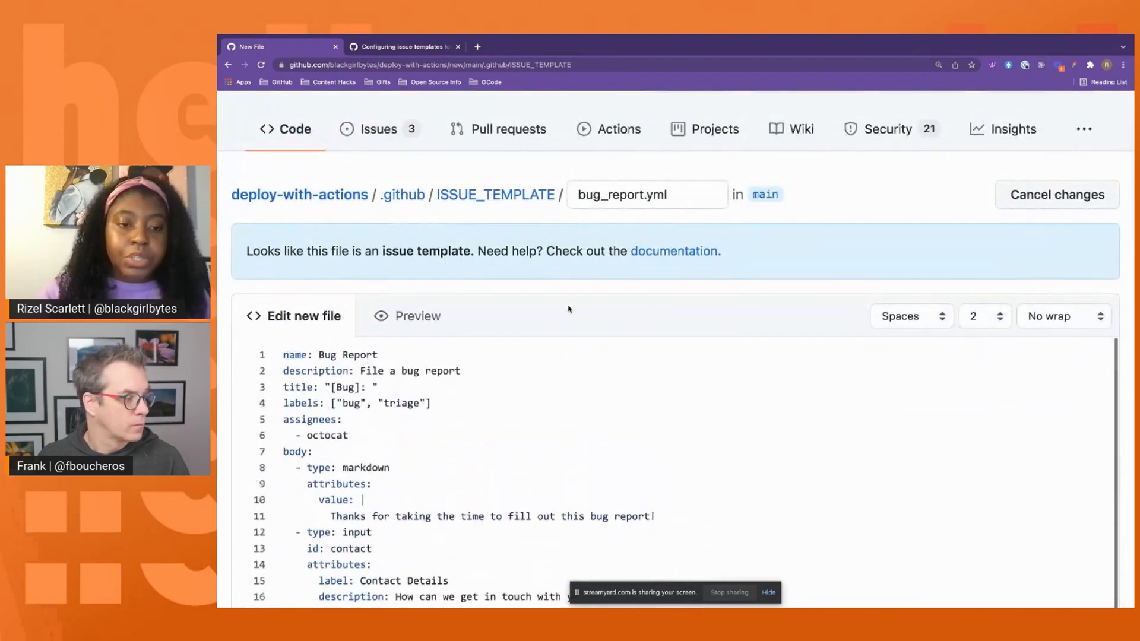
scroll(568, 292, down, 2)
scroll(568, 289, down, 2)
scroll(567, 288, up, 2)
scroll(555, 176, down, 1)
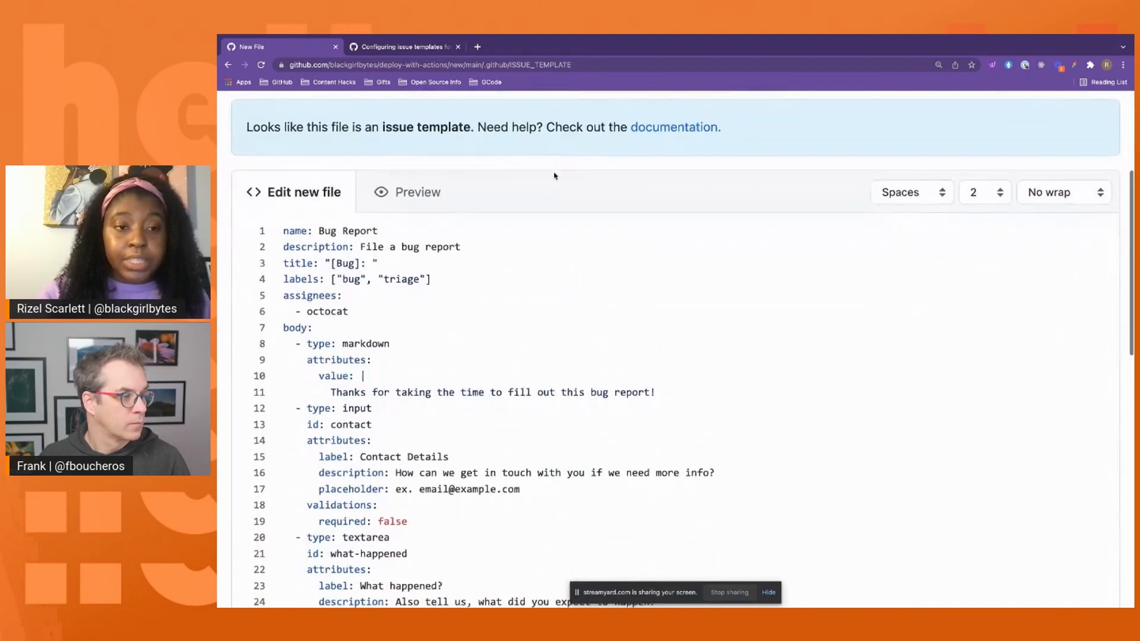
drag(324, 239, 460, 240)
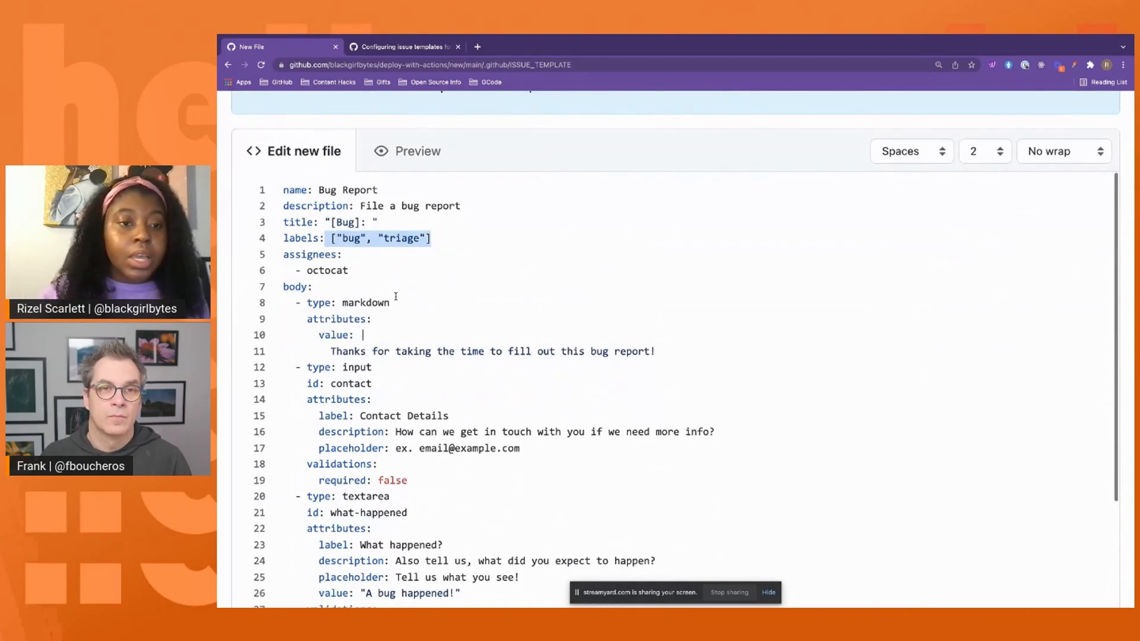
click(344, 263)
scroll(344, 263, down, 1)
drag(305, 239, 390, 240)
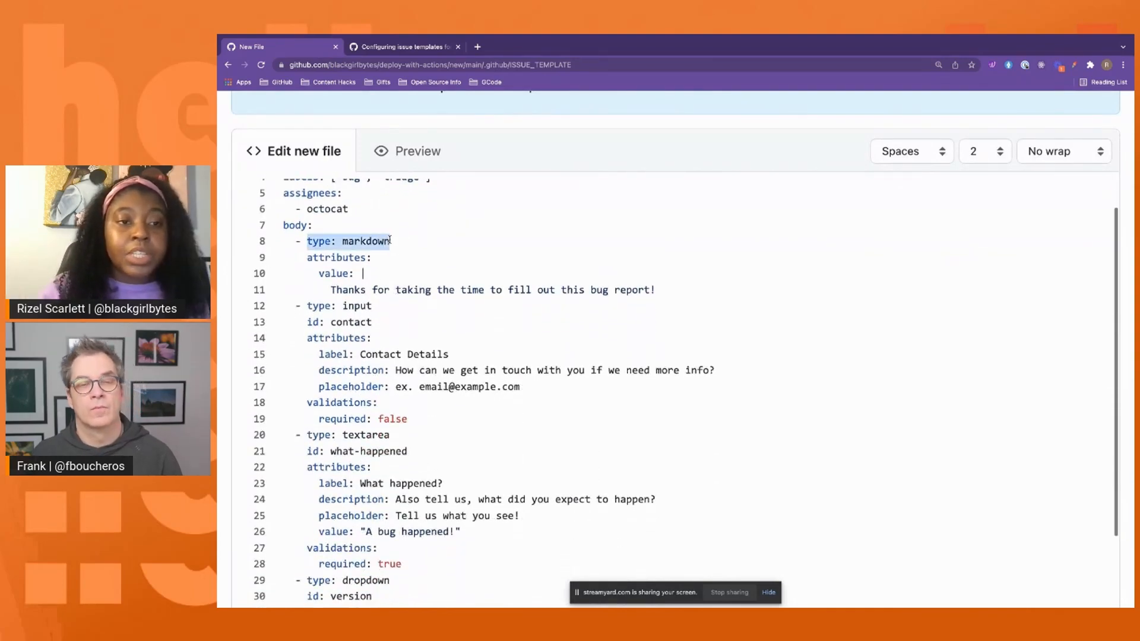
scroll(393, 242, down, 3)
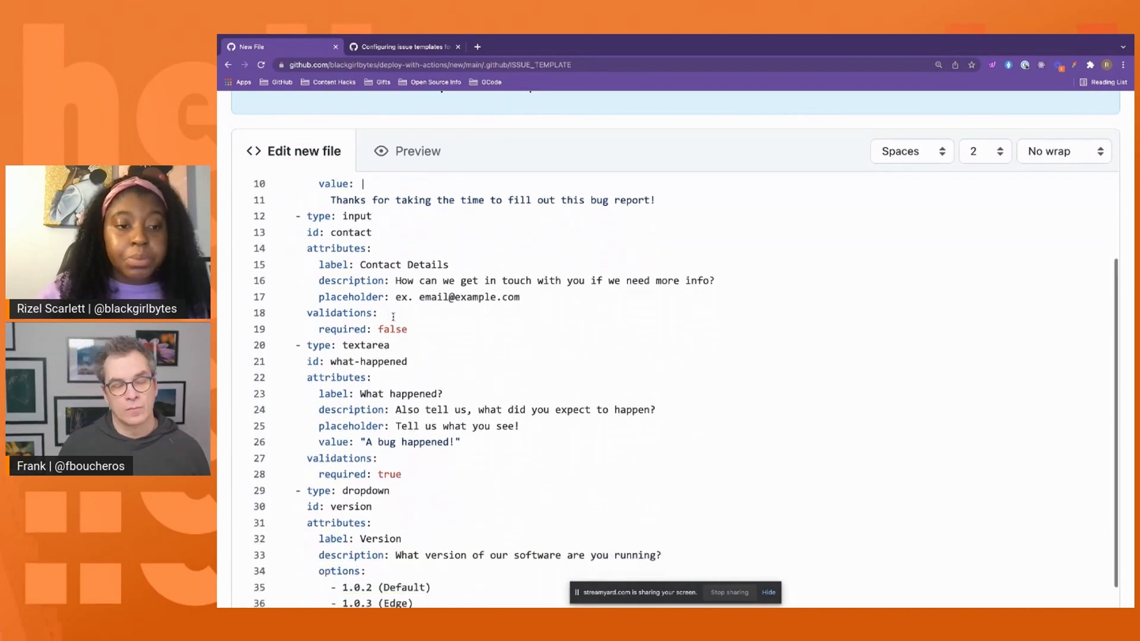
double_click(366, 280)
scroll(356, 273, down, 4)
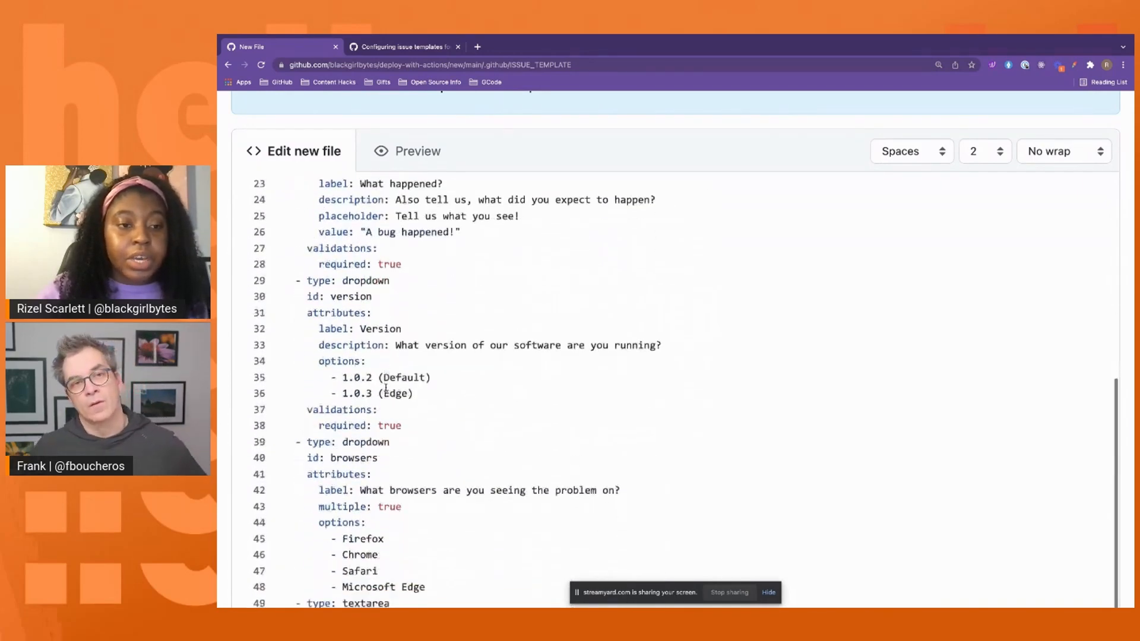
scroll(349, 255, down, 3)
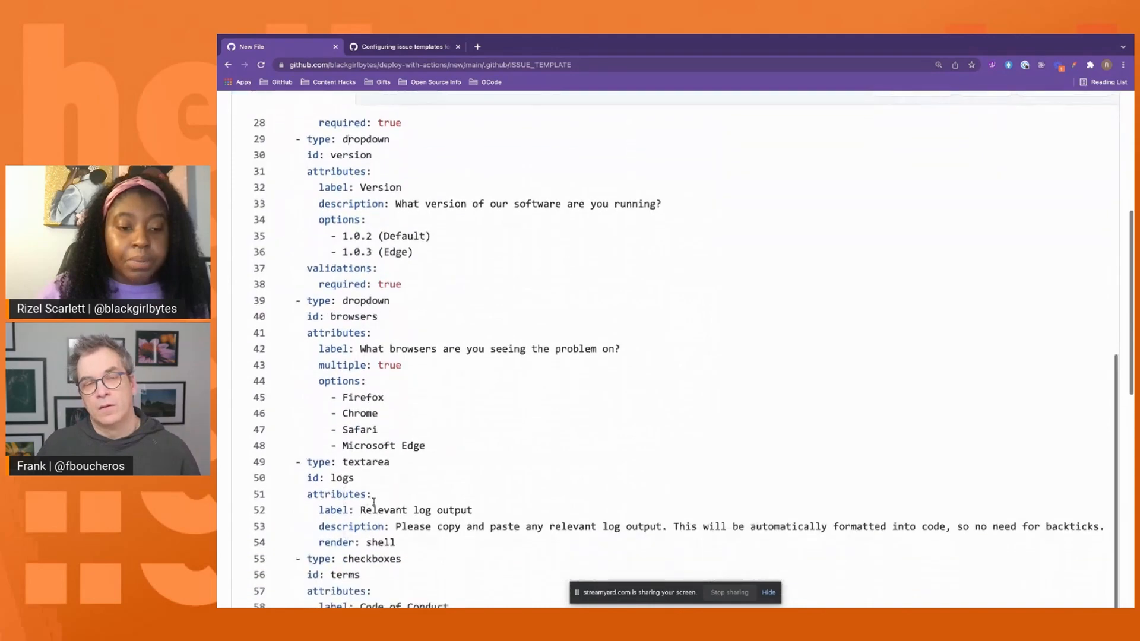
scroll(360, 495, down, 2)
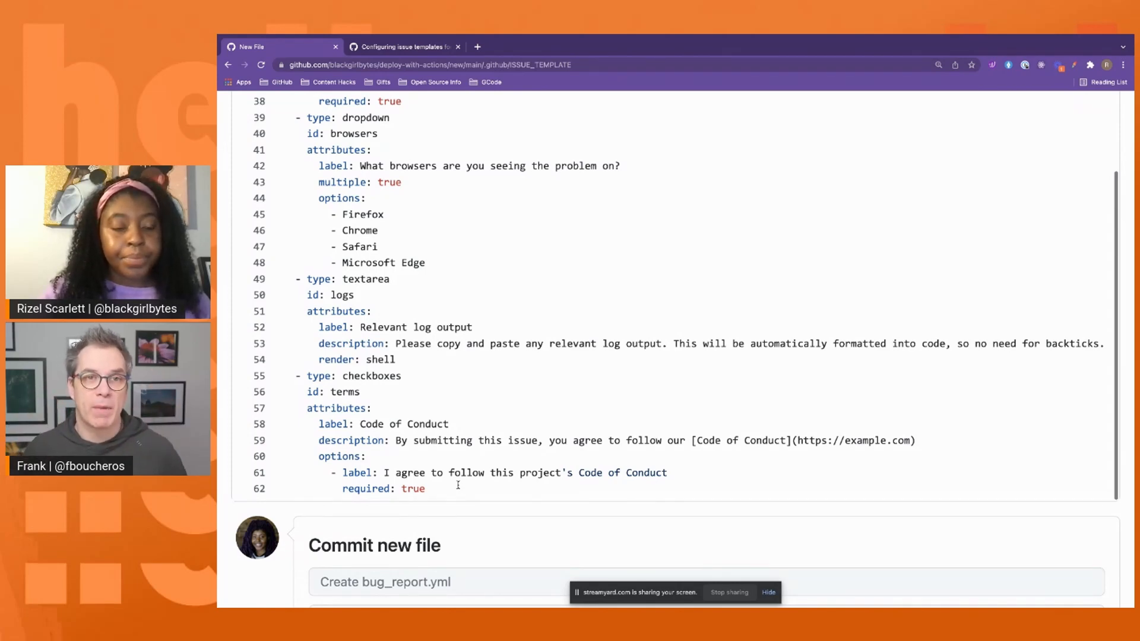
- Commit the new bug_report.yml file
scroll(460, 509, up, 3)
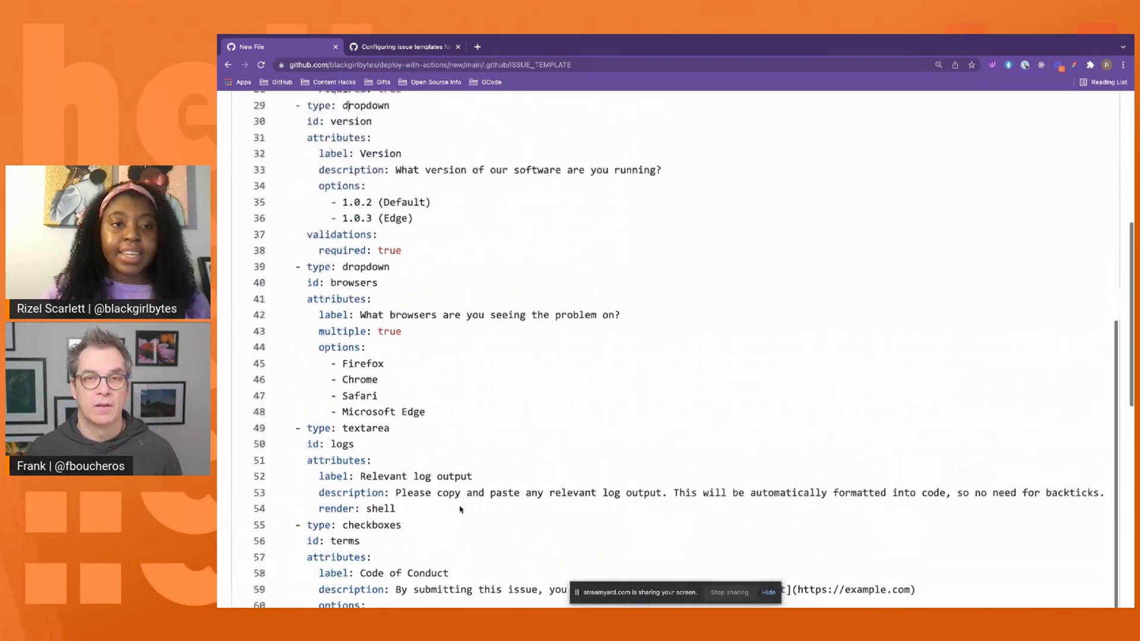
scroll(460, 509, down, 9)
click(403, 460)
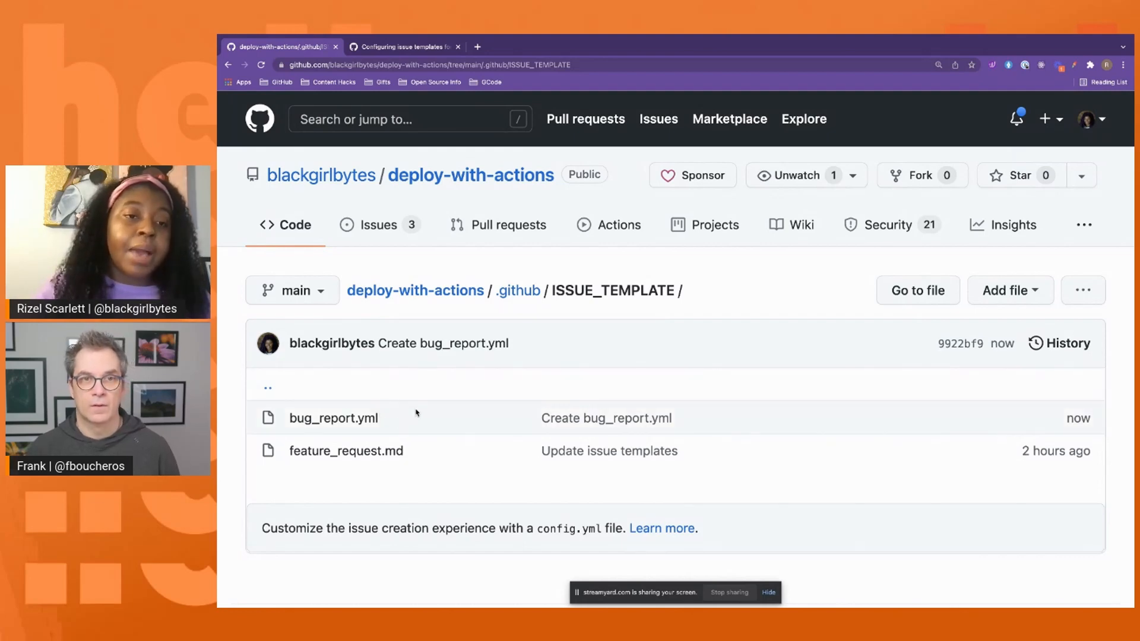
- Go to the repository's issues list and begin a new issue to reach the template choices
click(309, 238)
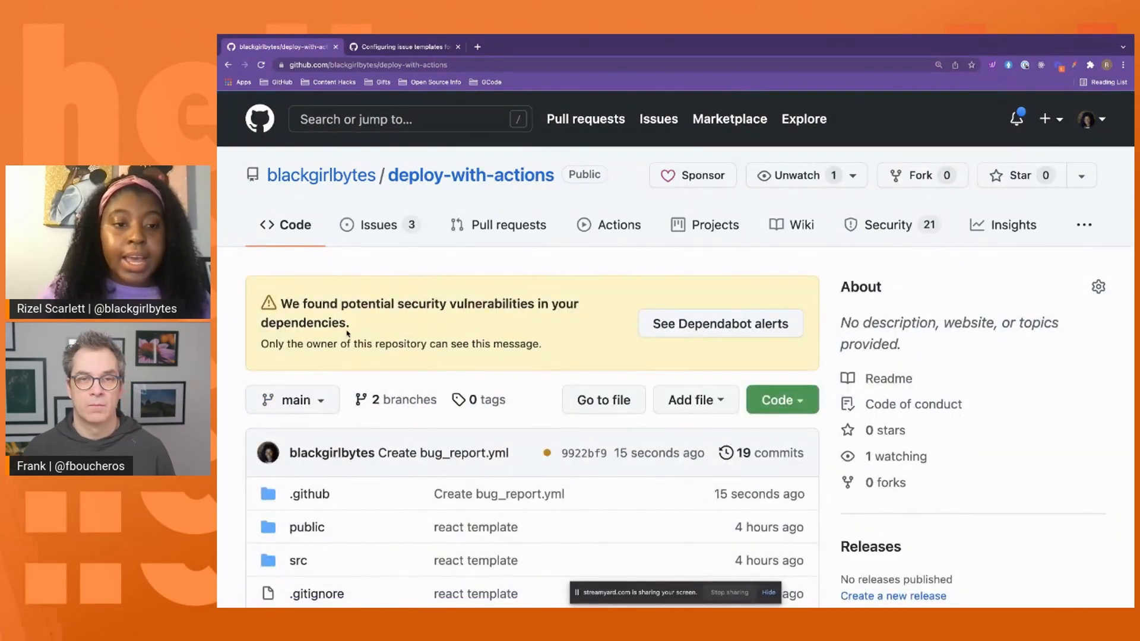
click(377, 228)
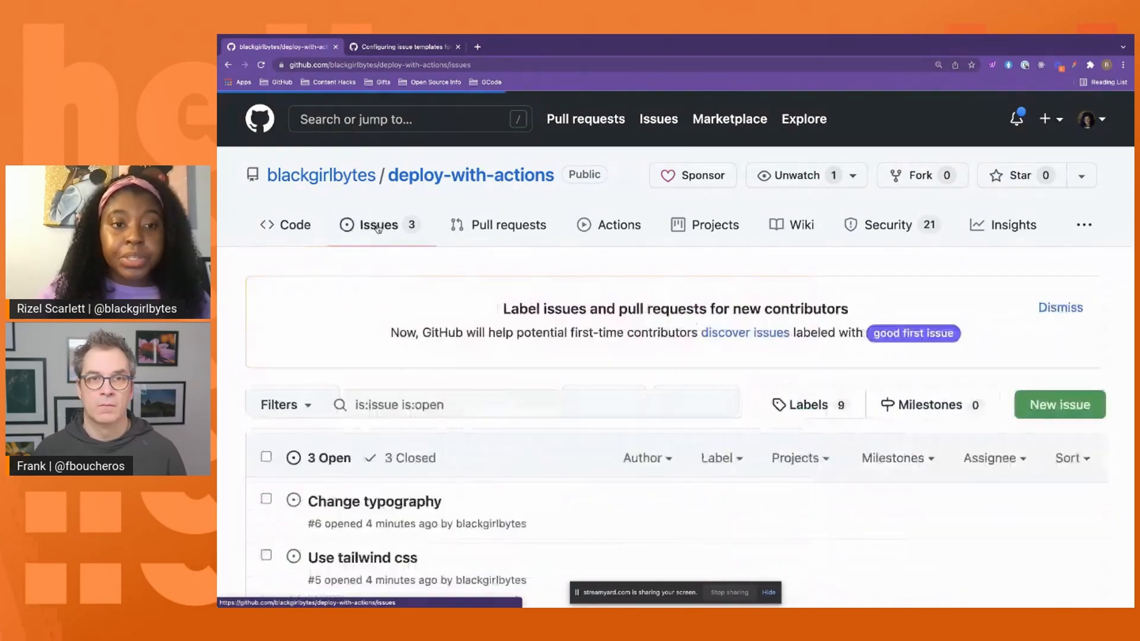
scroll(522, 364, down, 2)
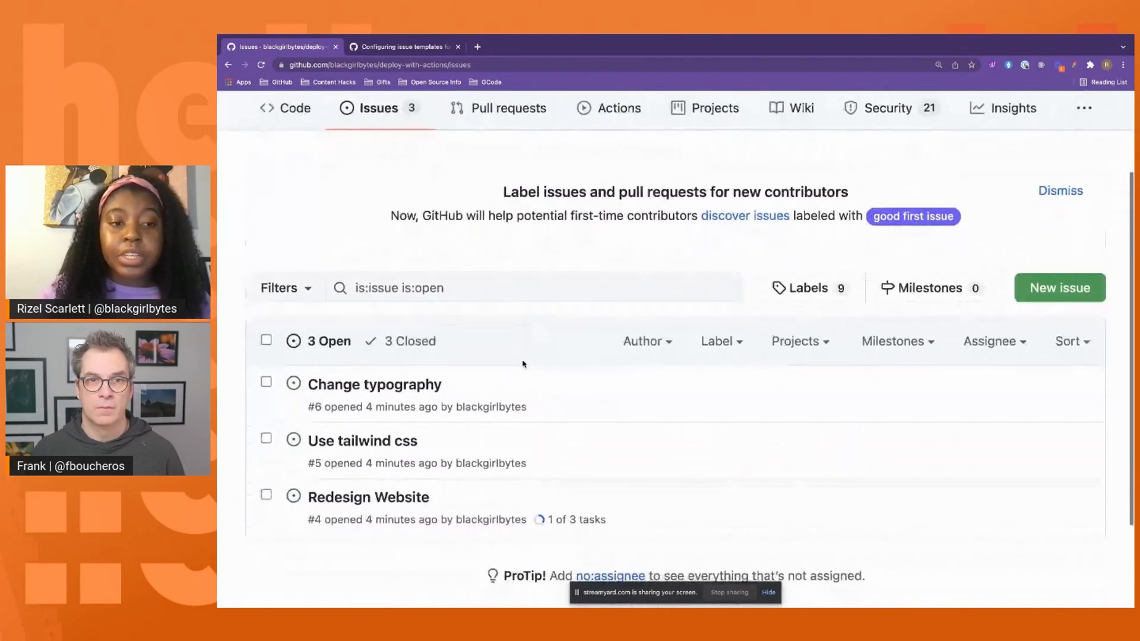
click(1035, 289)
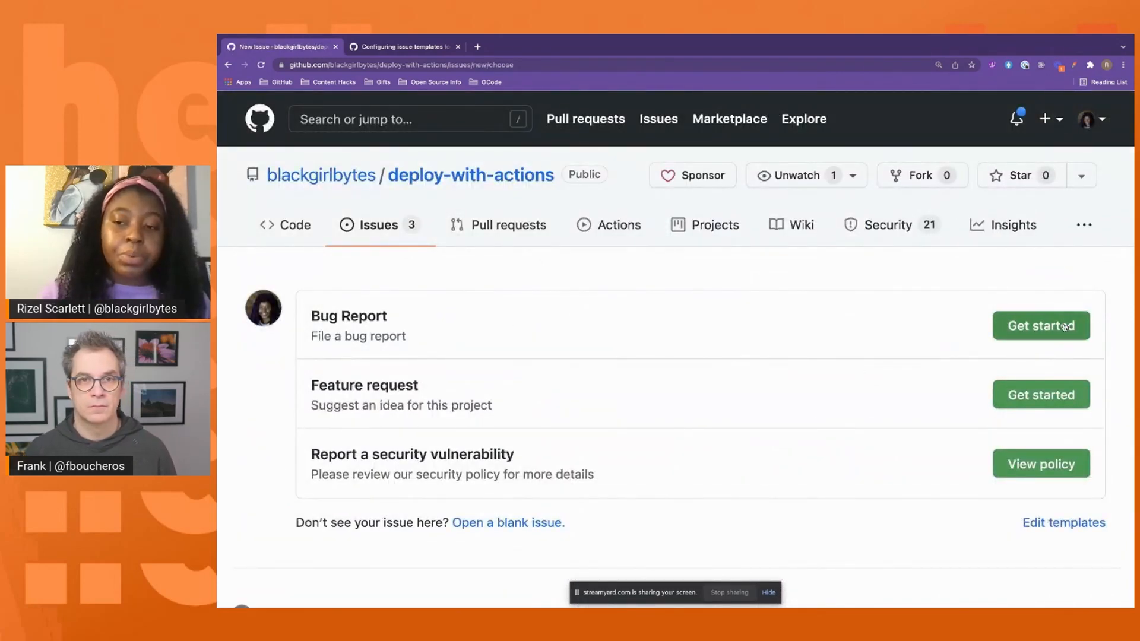
- Start an issue from the Bug Report template and examine the form's title, labels and question fields
click(1063, 326)
scroll(911, 381, down, 4)
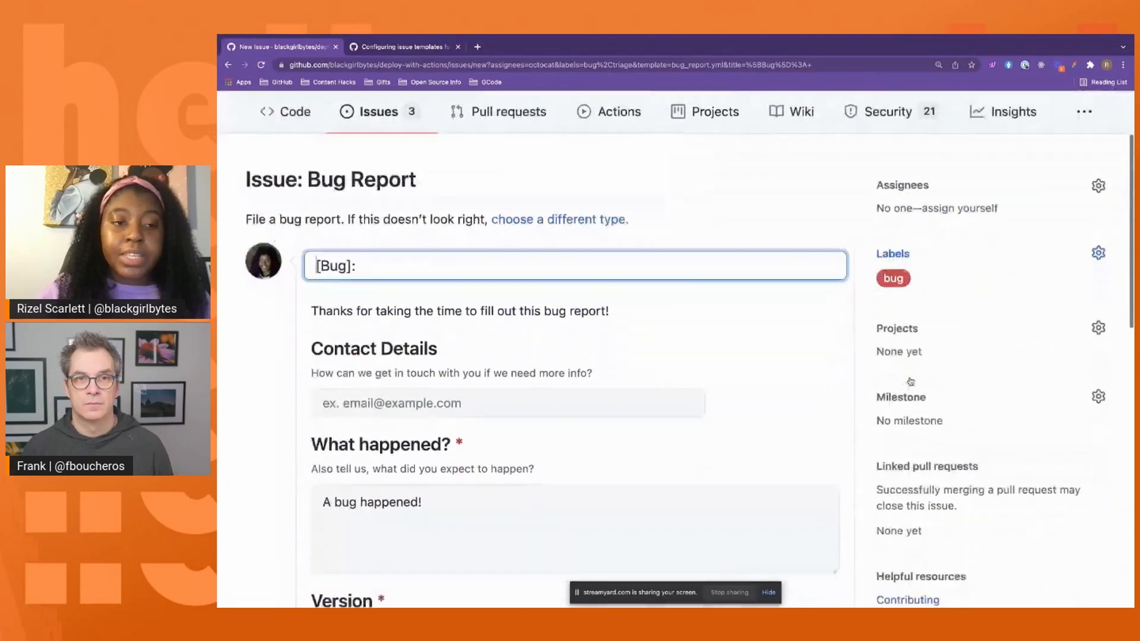
scroll(451, 220, up, 1)
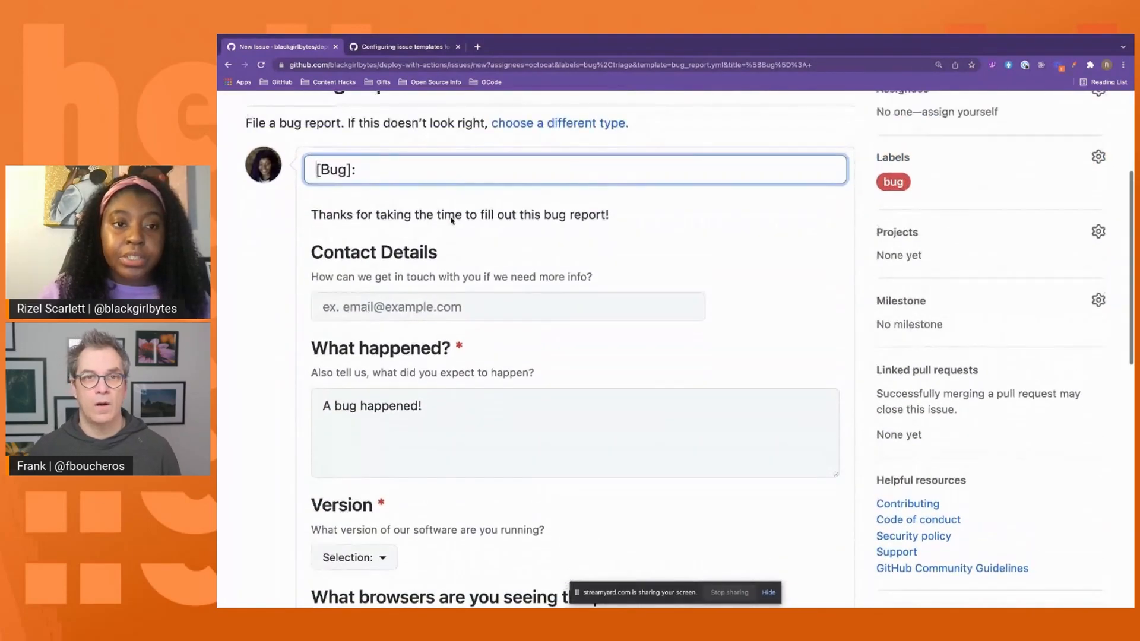
- Review the Bug Report form's required questions and agree to the project's Code of Conduct
scroll(451, 221, down, 1)
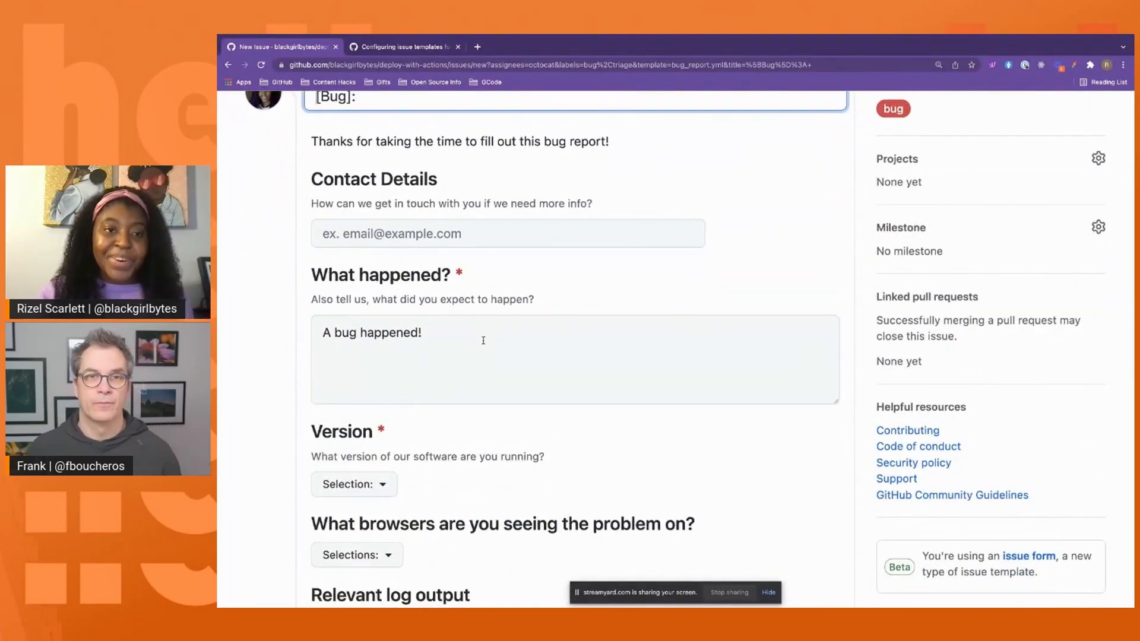
scroll(483, 338, up, 3)
scroll(471, 395, down, 3)
click(443, 360)
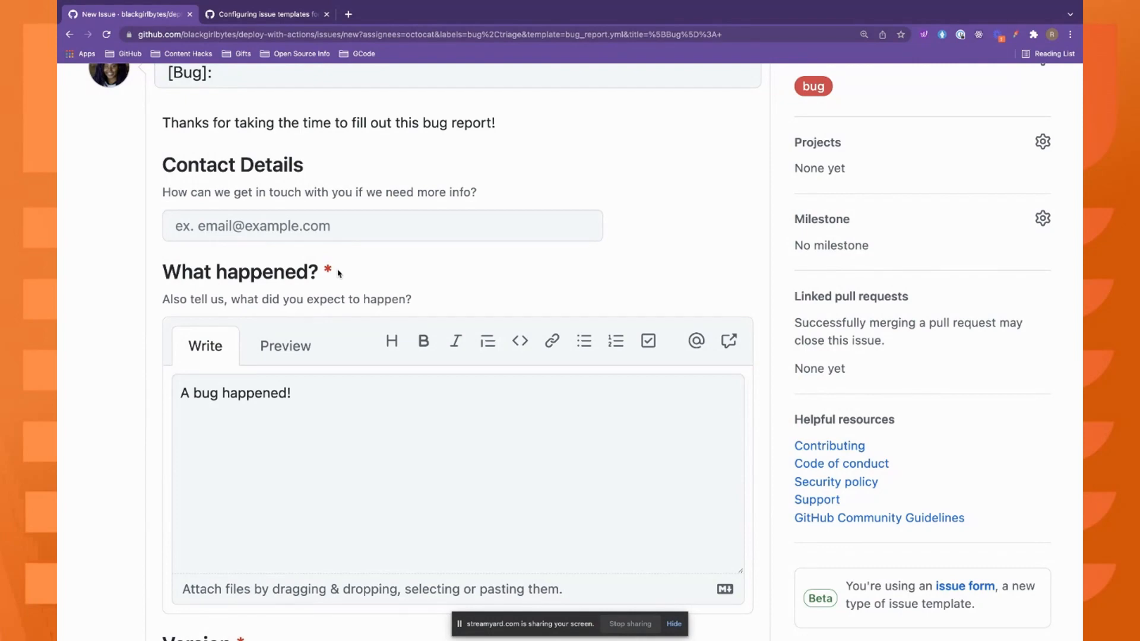
scroll(394, 418, down, 15)
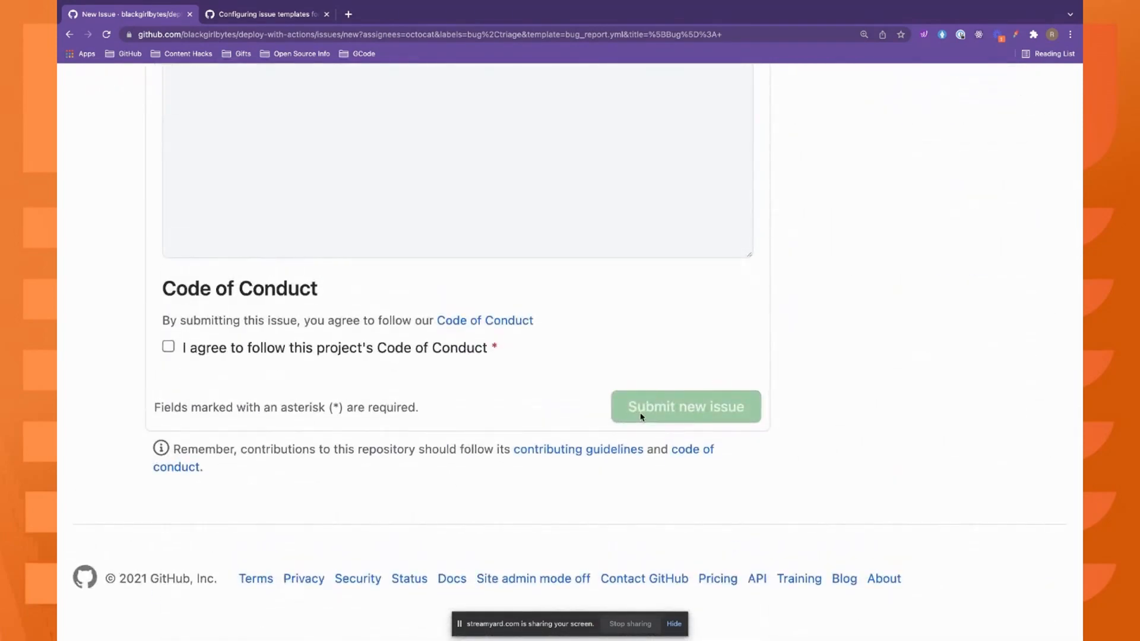
scroll(613, 374, up, 4)
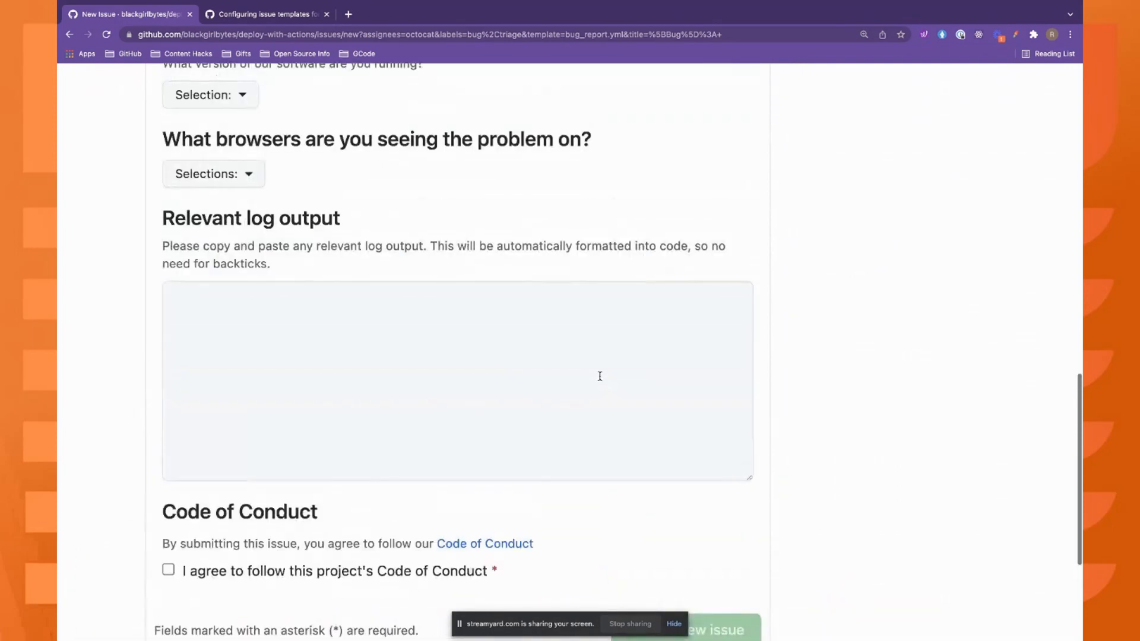
scroll(599, 376, up, 2)
scroll(598, 377, down, 4)
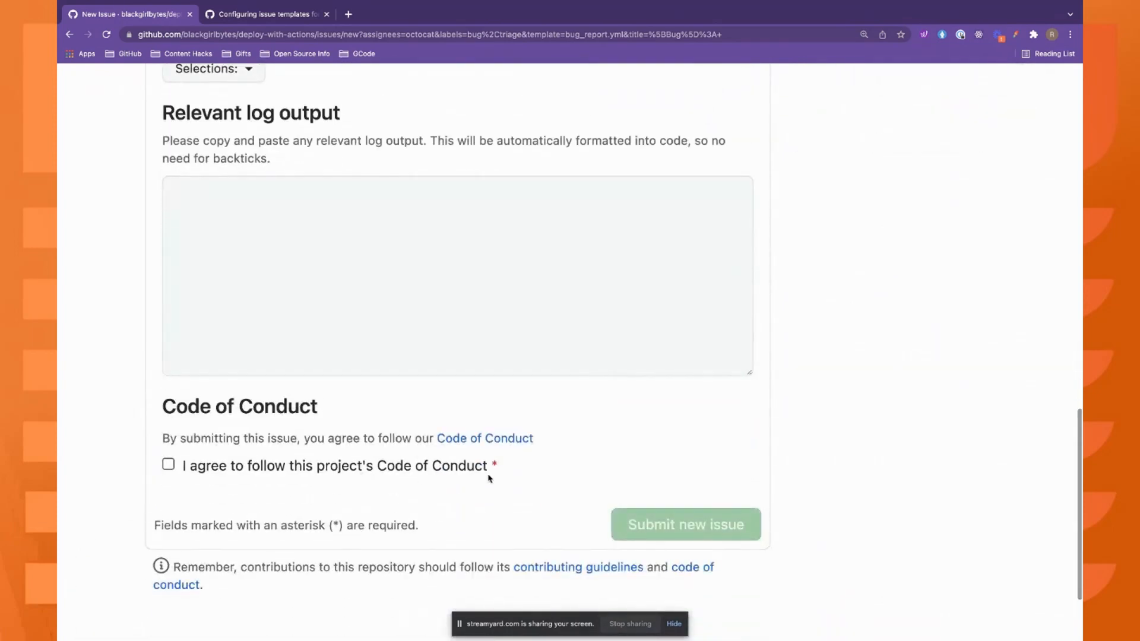
click(419, 470)
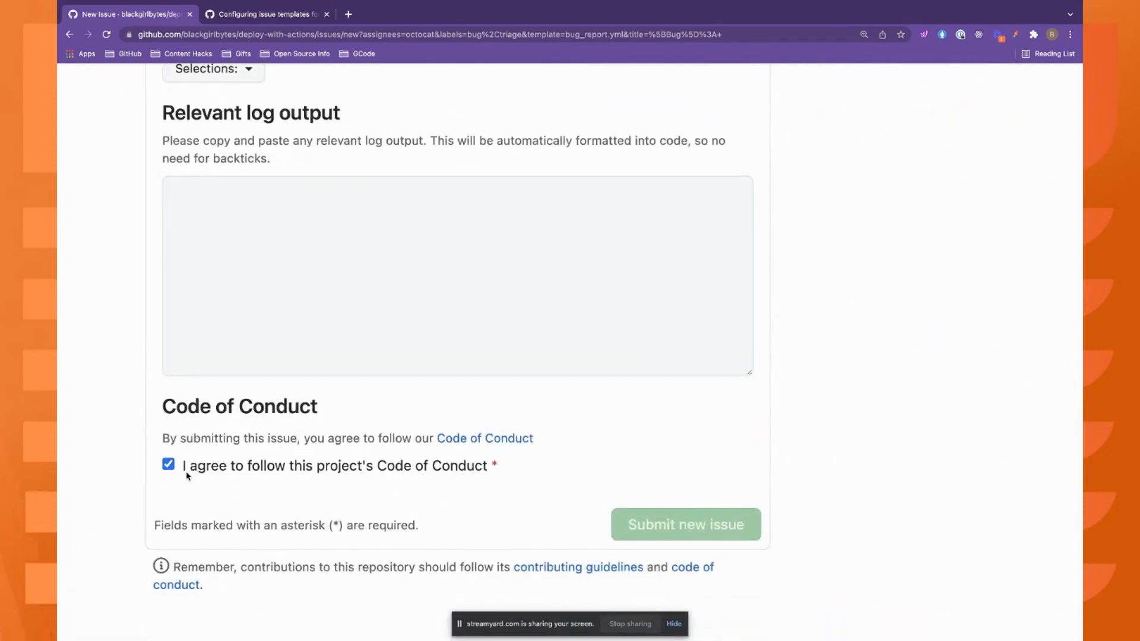
scroll(203, 440, up, 15)
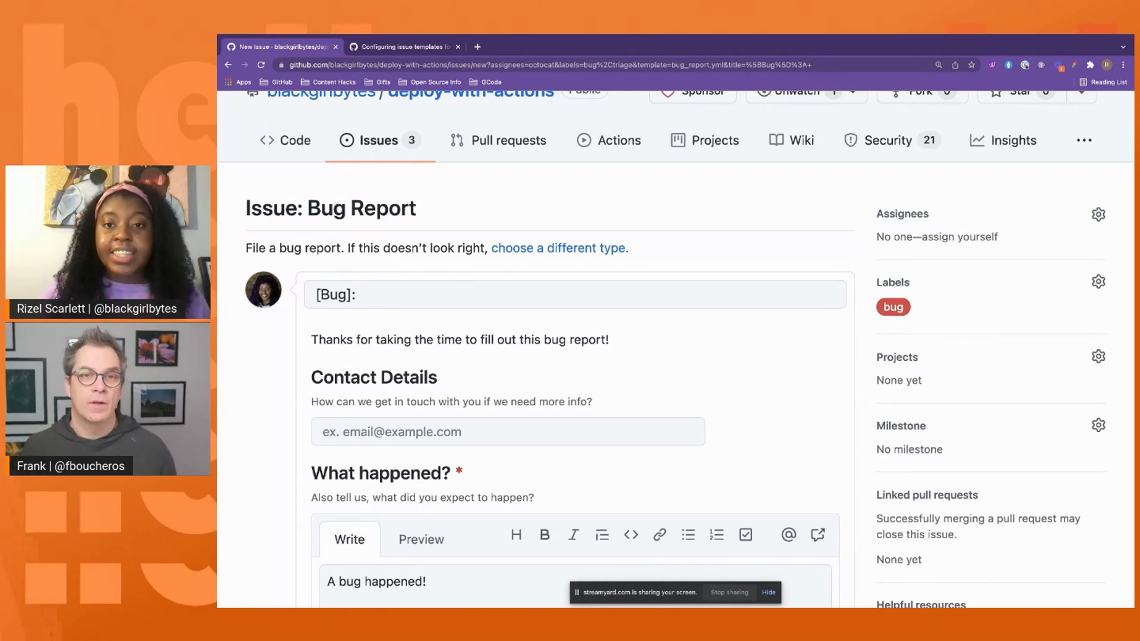
- Go from the repository's projects page to the account's own projects and examine the existing classic project board
click(696, 144)
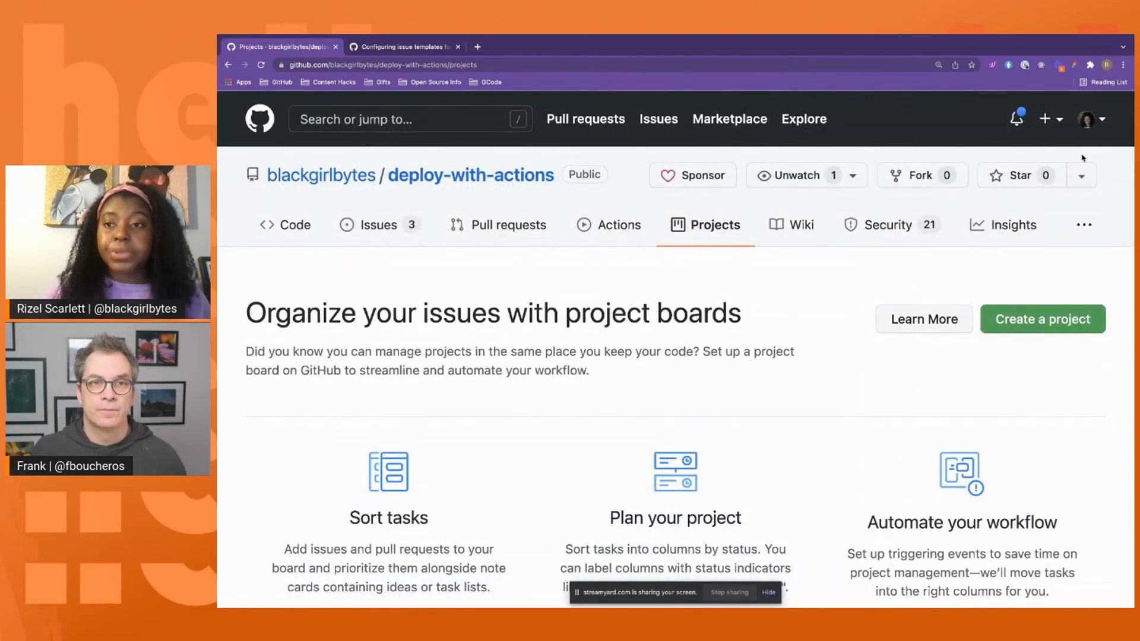
click(1088, 119)
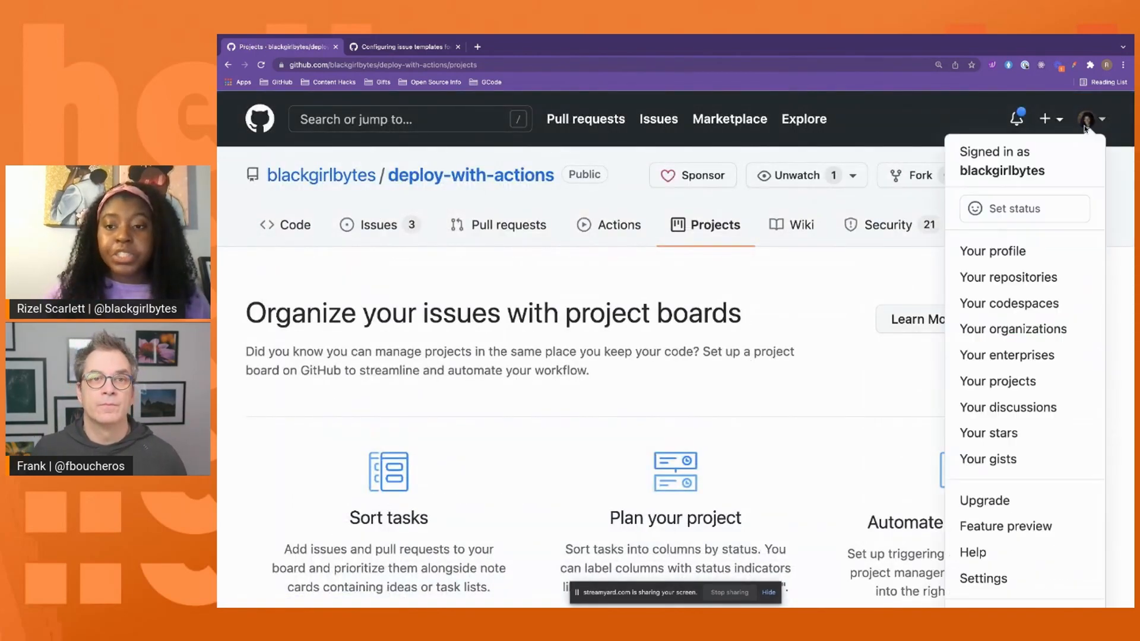
click(1043, 391)
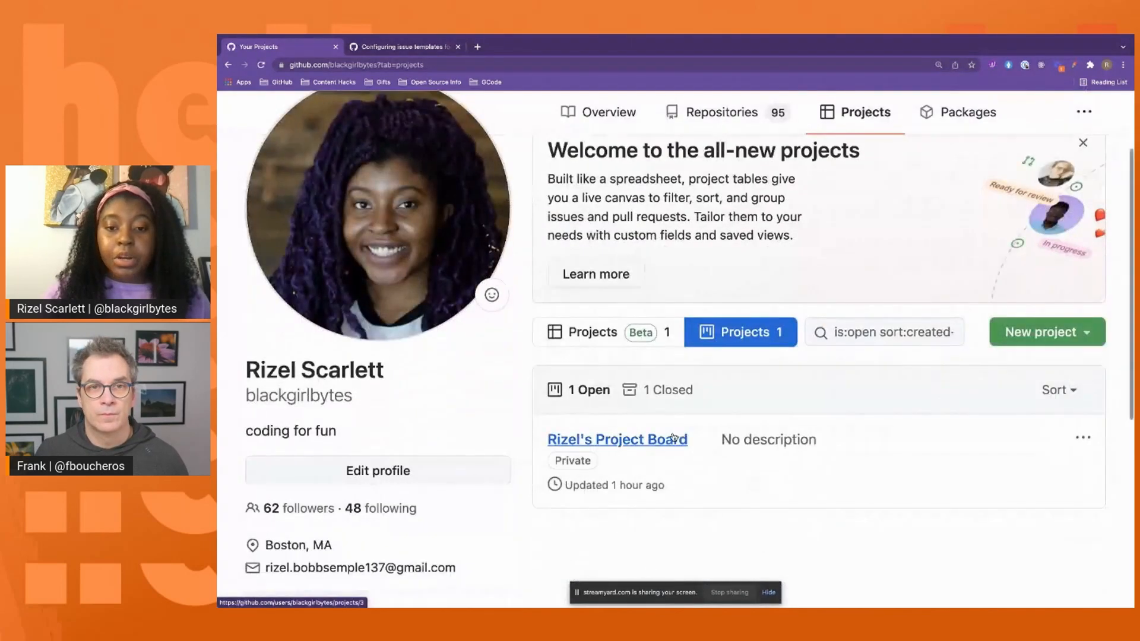
click(673, 438)
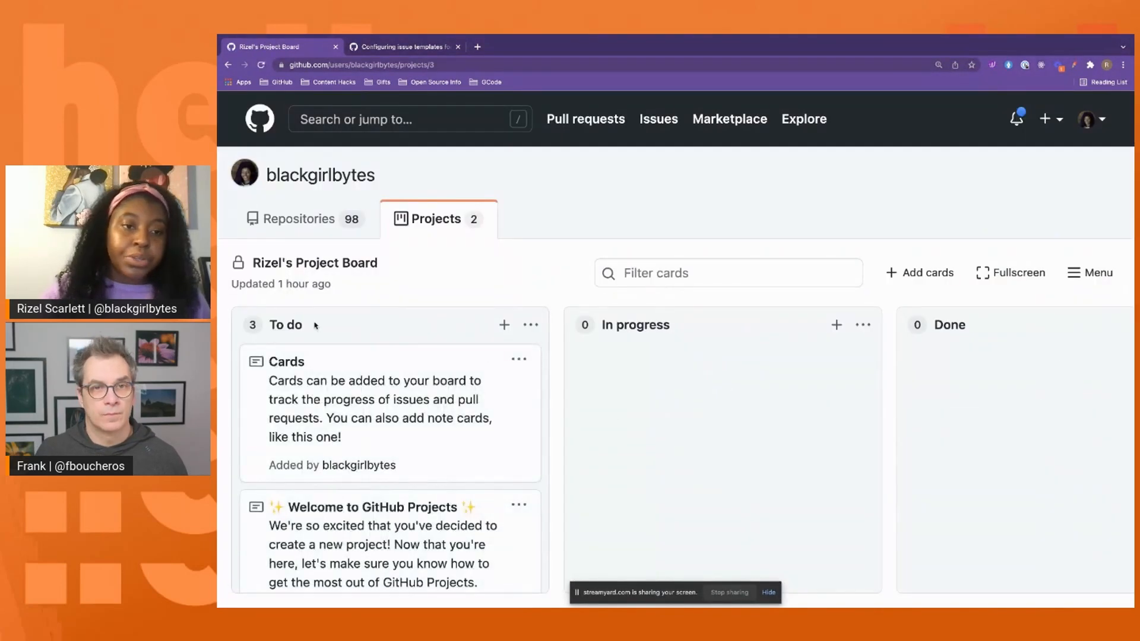
scroll(430, 358, down, 1)
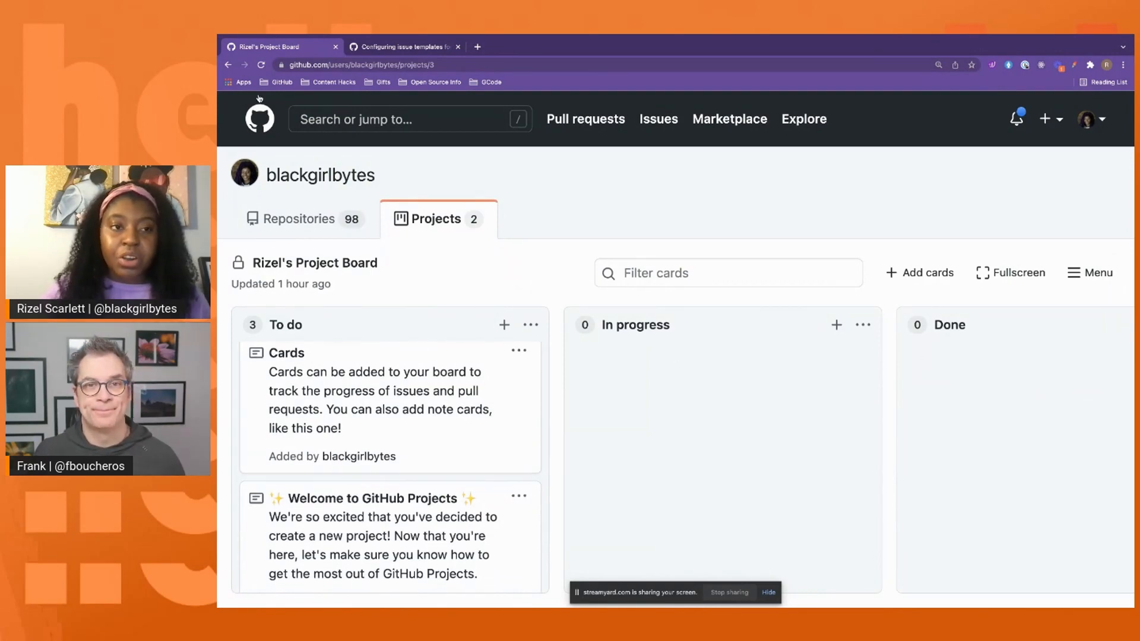
- Return to the account's projects list and create a new beta project instead of a Kanban-style board
click(228, 64)
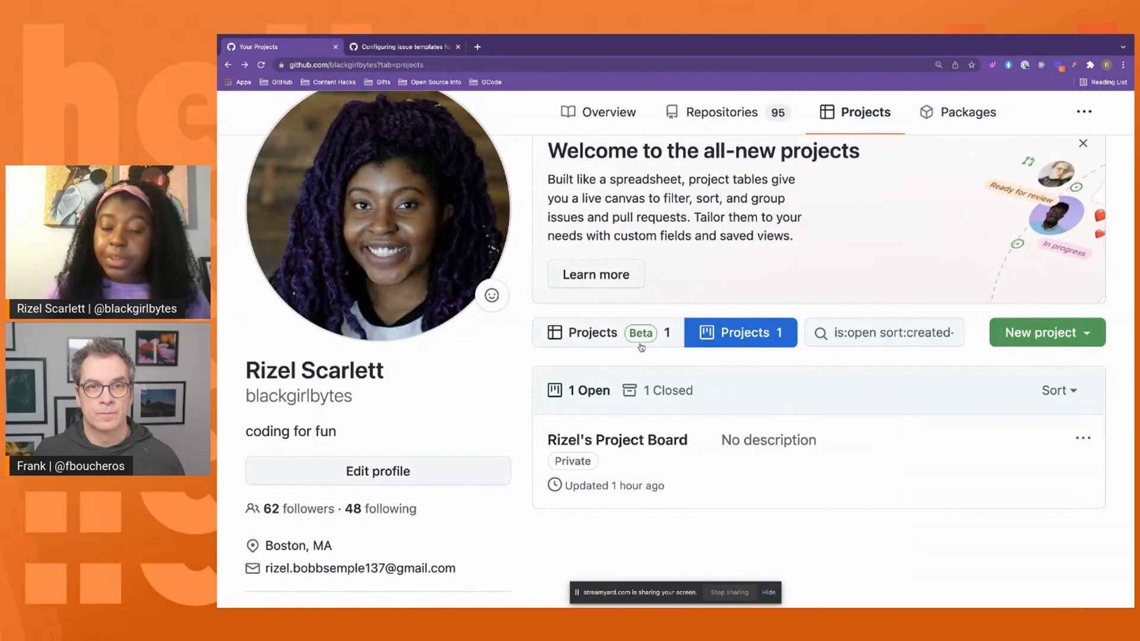
scroll(583, 366, up, 1)
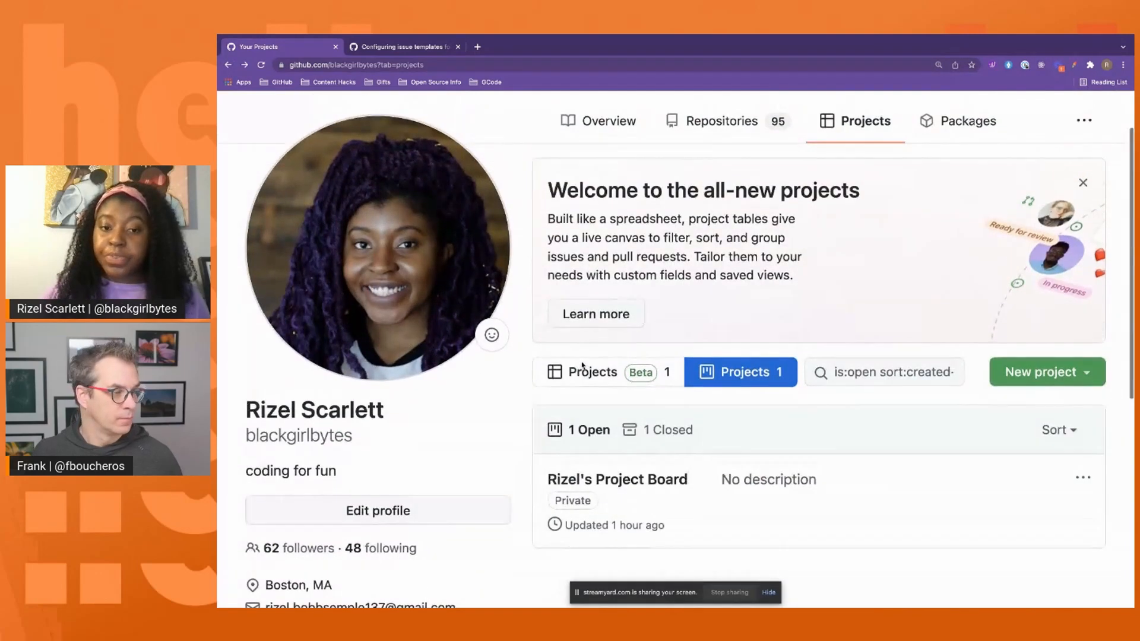
click(1084, 384)
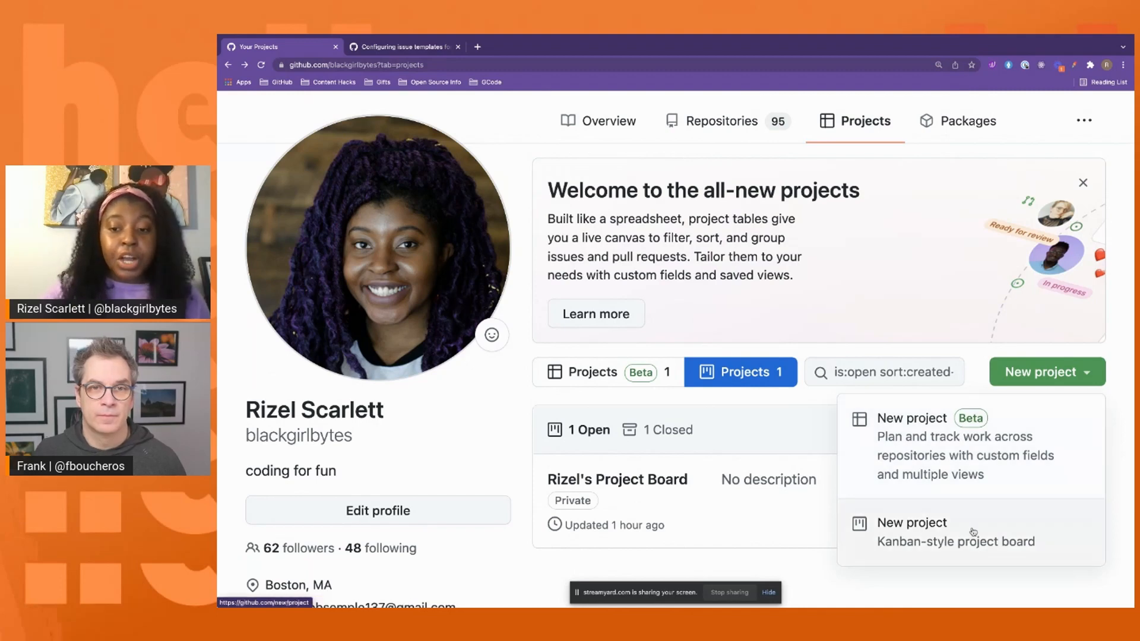
click(998, 441)
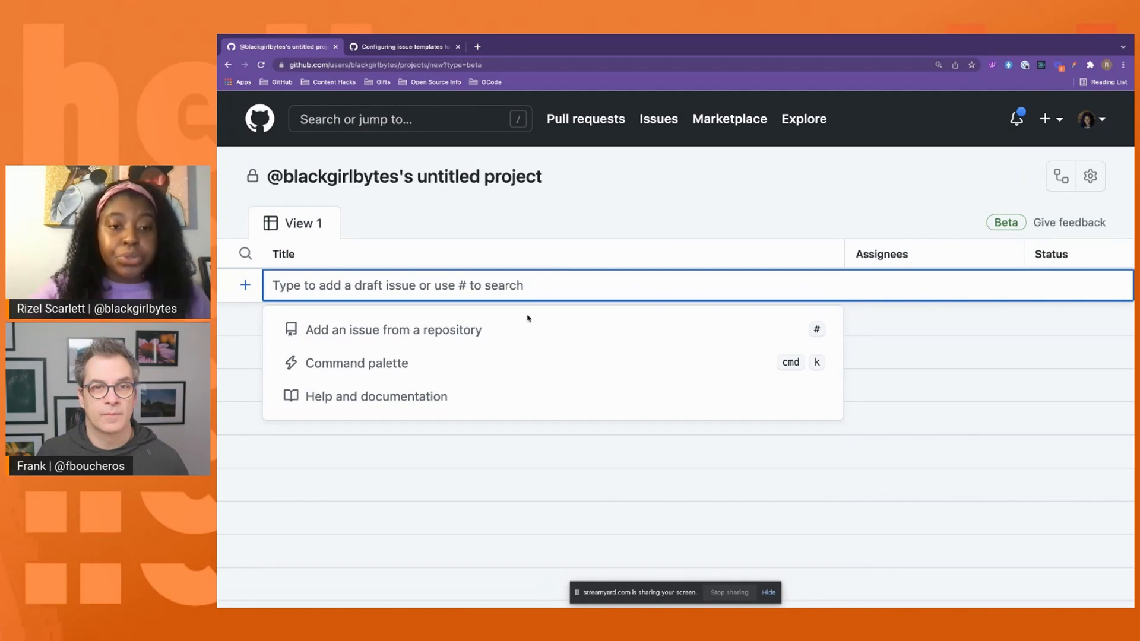
- Add the issues "Use tailwind css" and "Redesign Website" from the deploy-with-actions repository to the project
click(445, 328)
text(deploy)
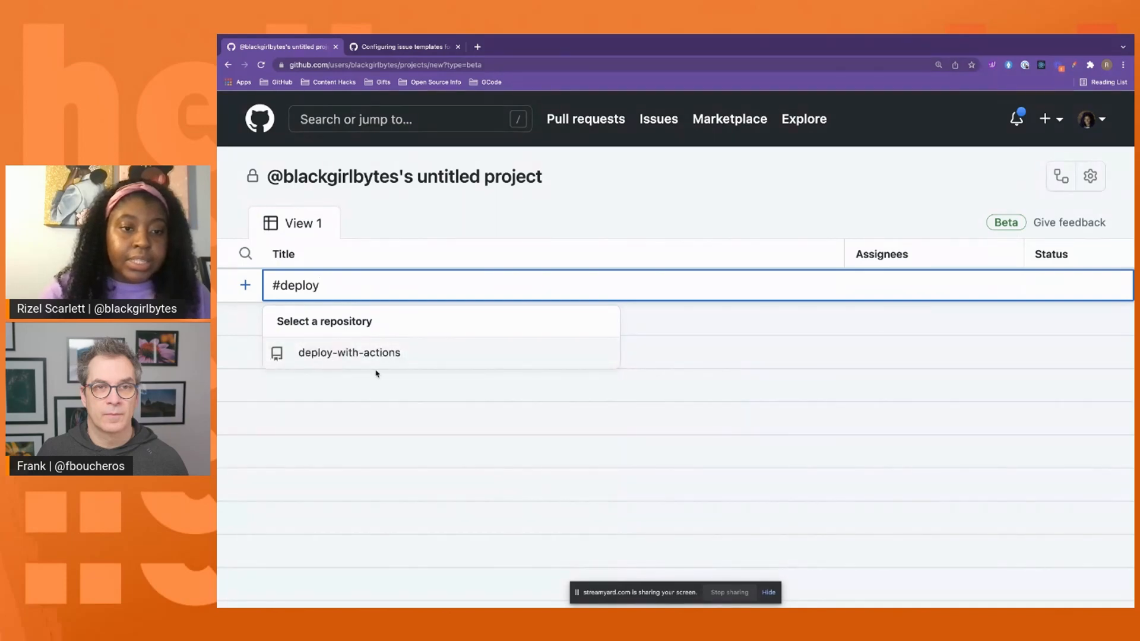
click(378, 352)
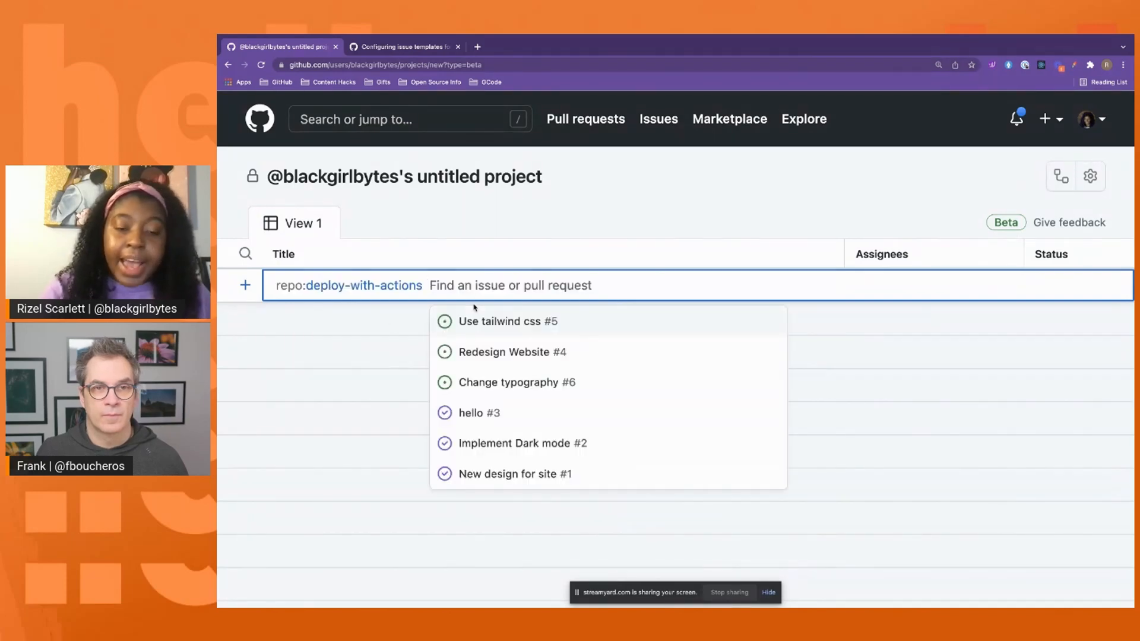
click(516, 324)
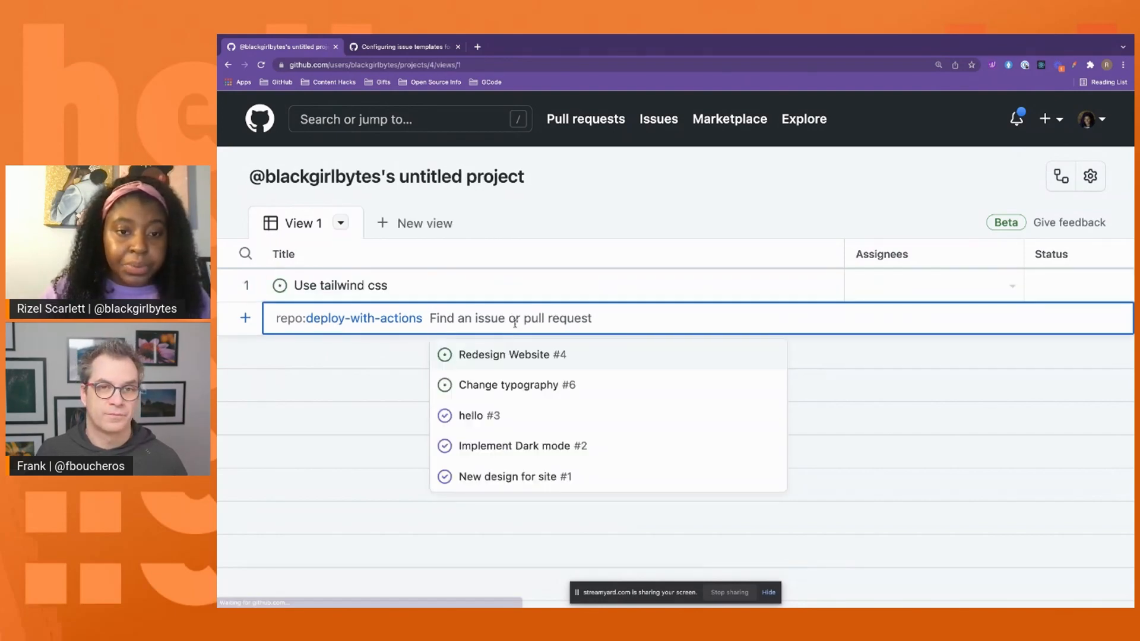
click(938, 406)
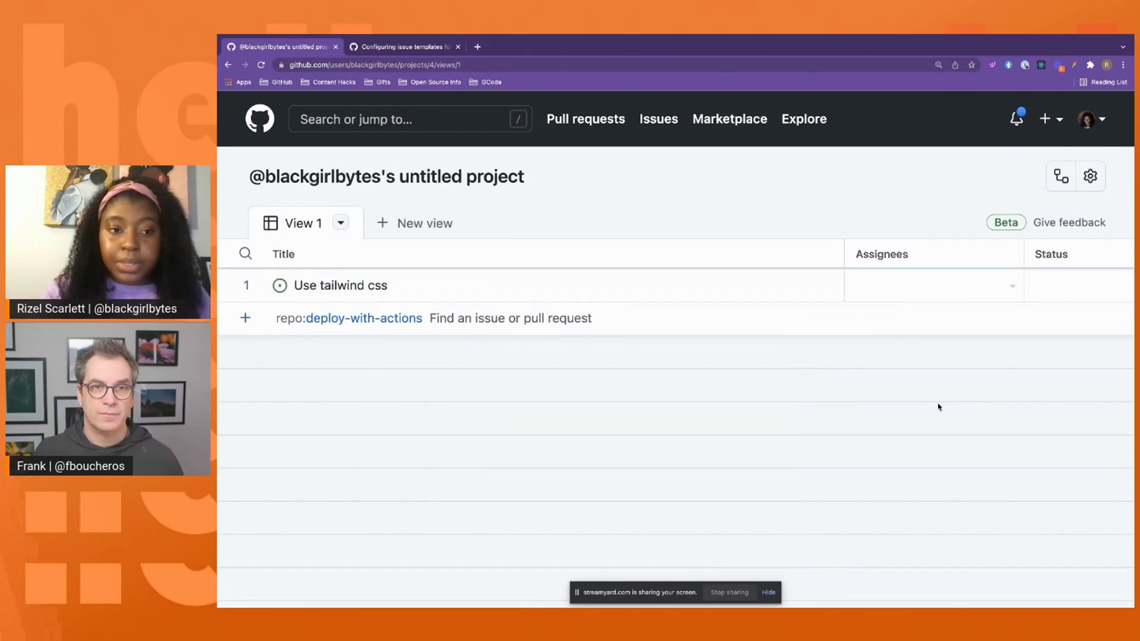
click(498, 320)
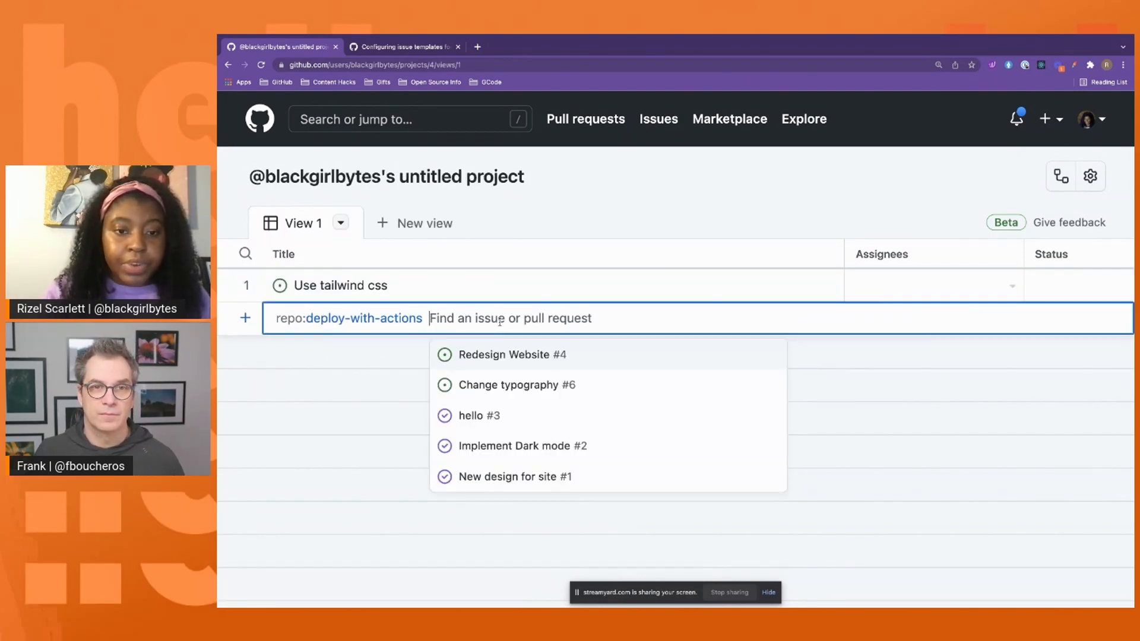
click(530, 361)
- Check the assignee choices for the "Use tailwind css" issue and set its status to In Progress
click(1012, 286)
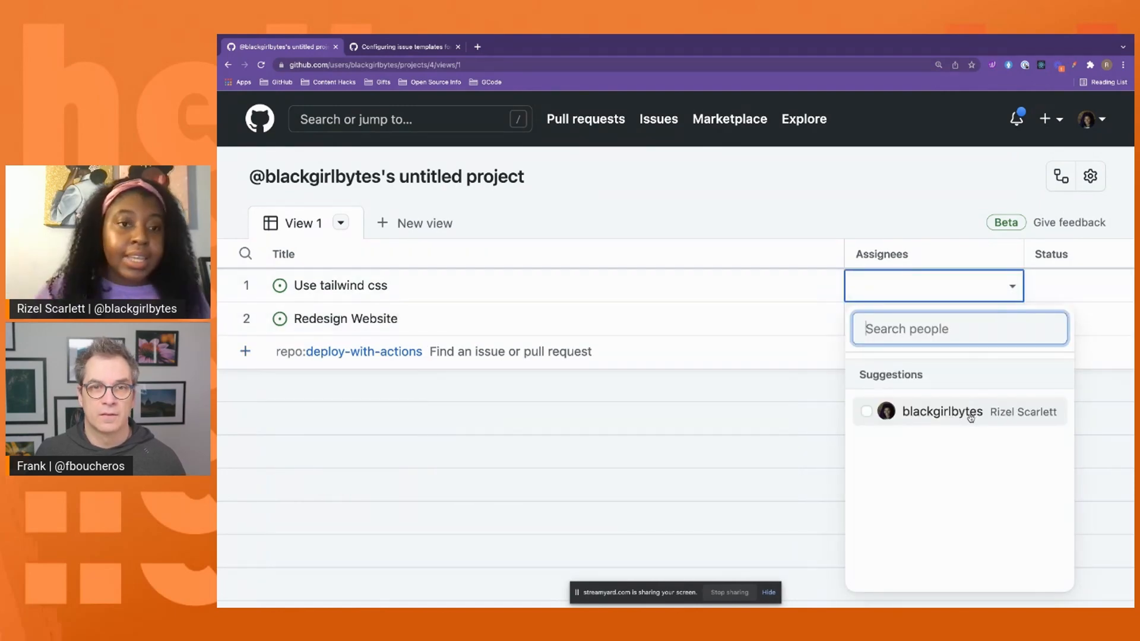
click(1048, 291)
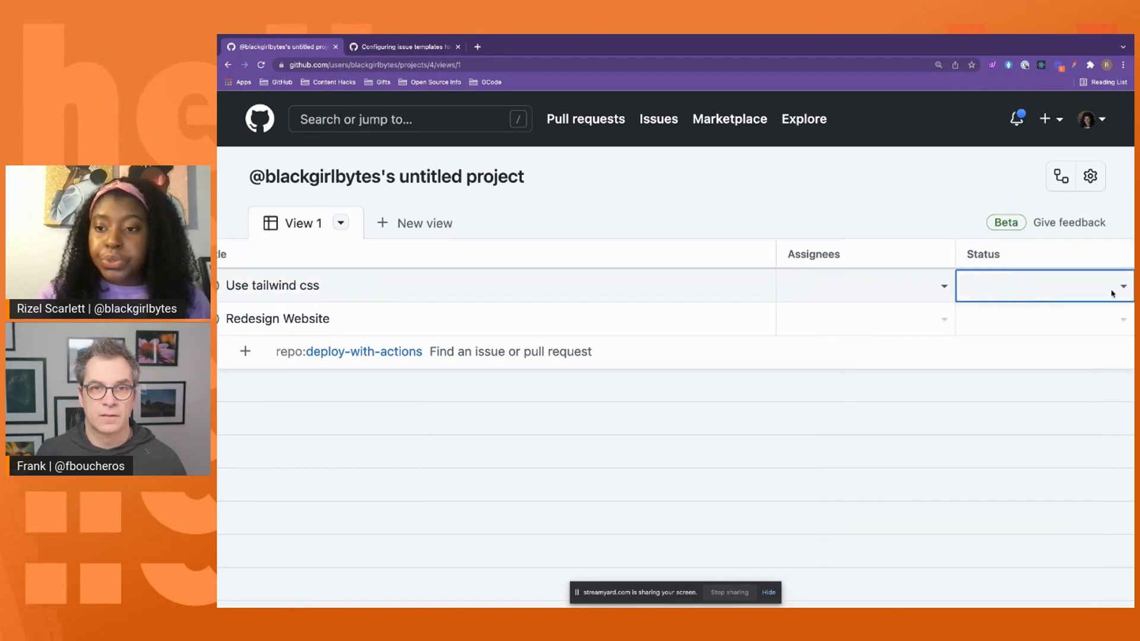
click(1119, 290)
click(1009, 407)
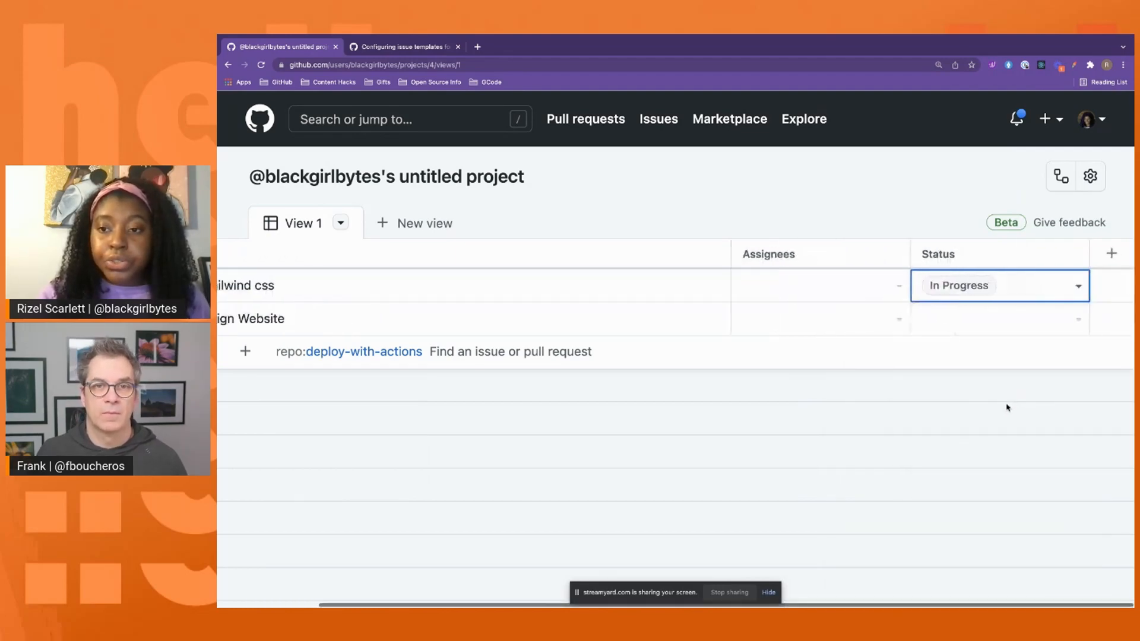
- Add a new field named "Date Due" of type Date to the project table
click(1111, 253)
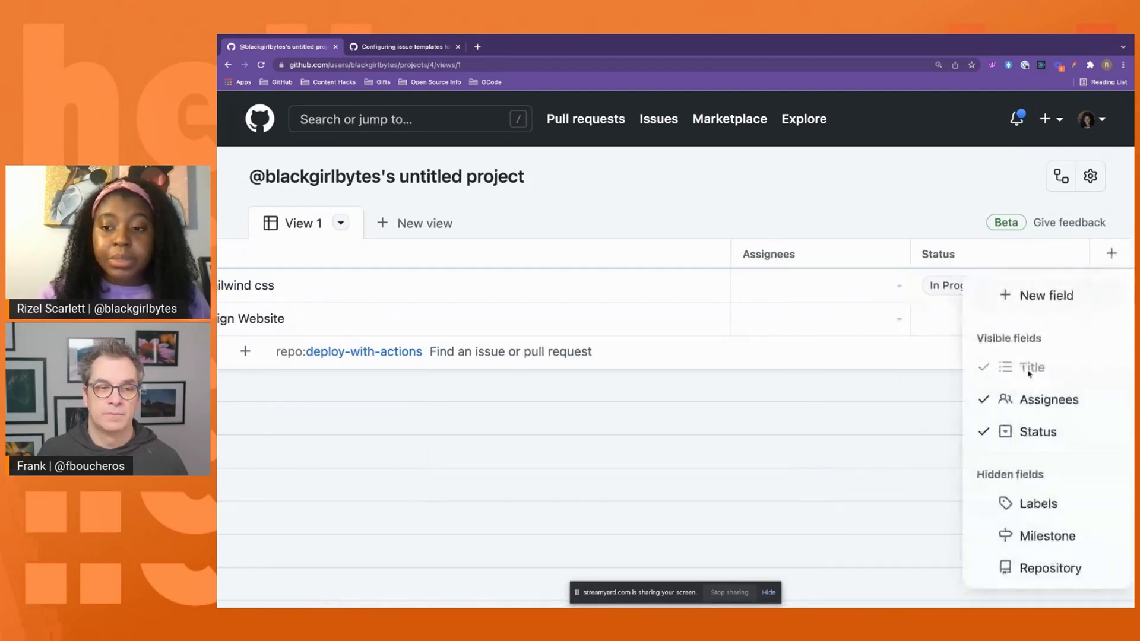
click(1035, 296)
text(Date )
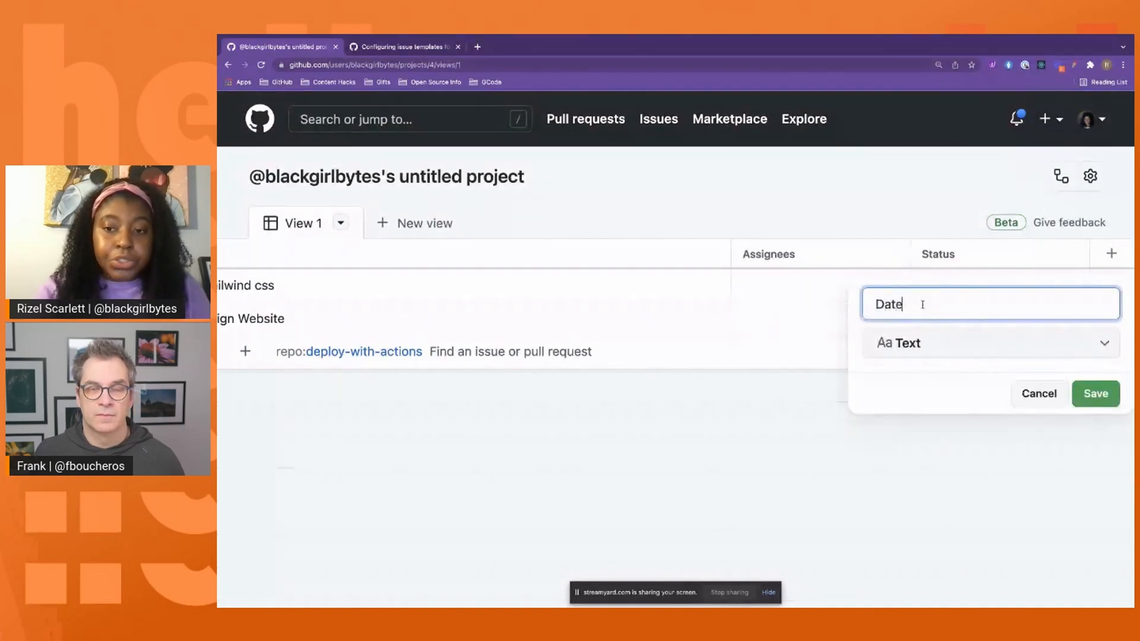
text(D)
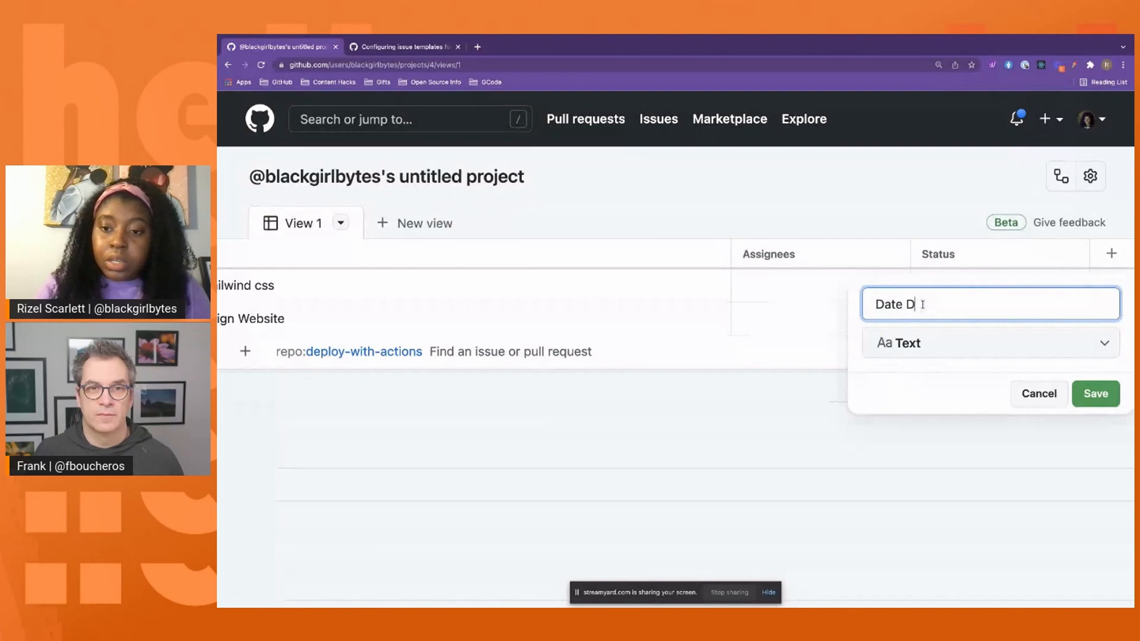
text(ue)
click(908, 344)
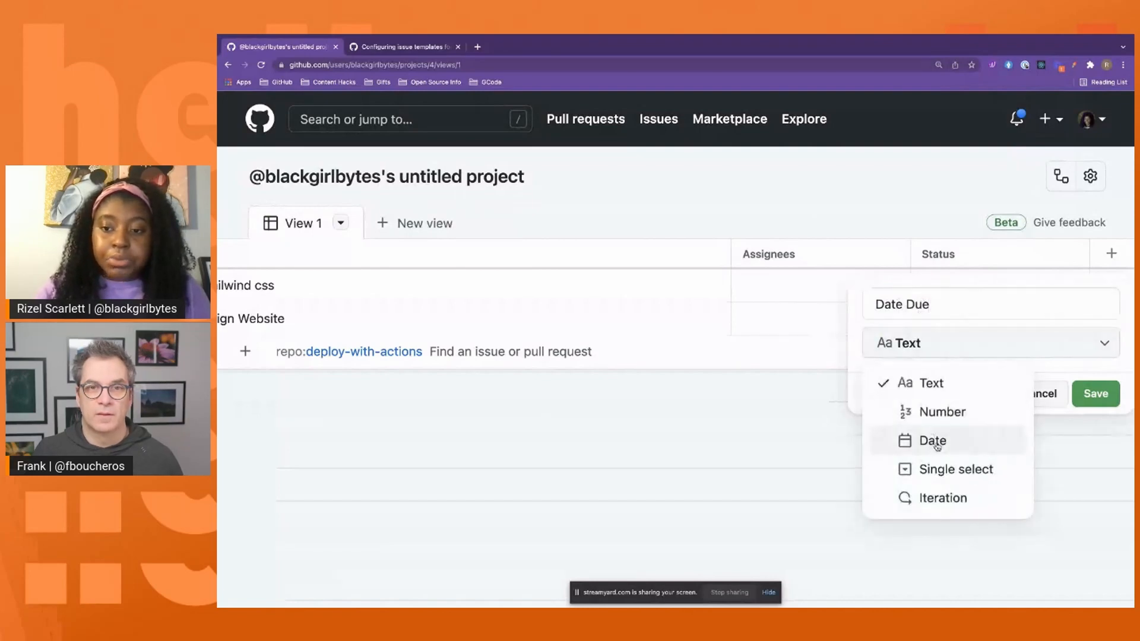
click(932, 440)
click(1088, 393)
- Sort the items in View 1 by Status in ascending order
scroll(825, 379, left, 5)
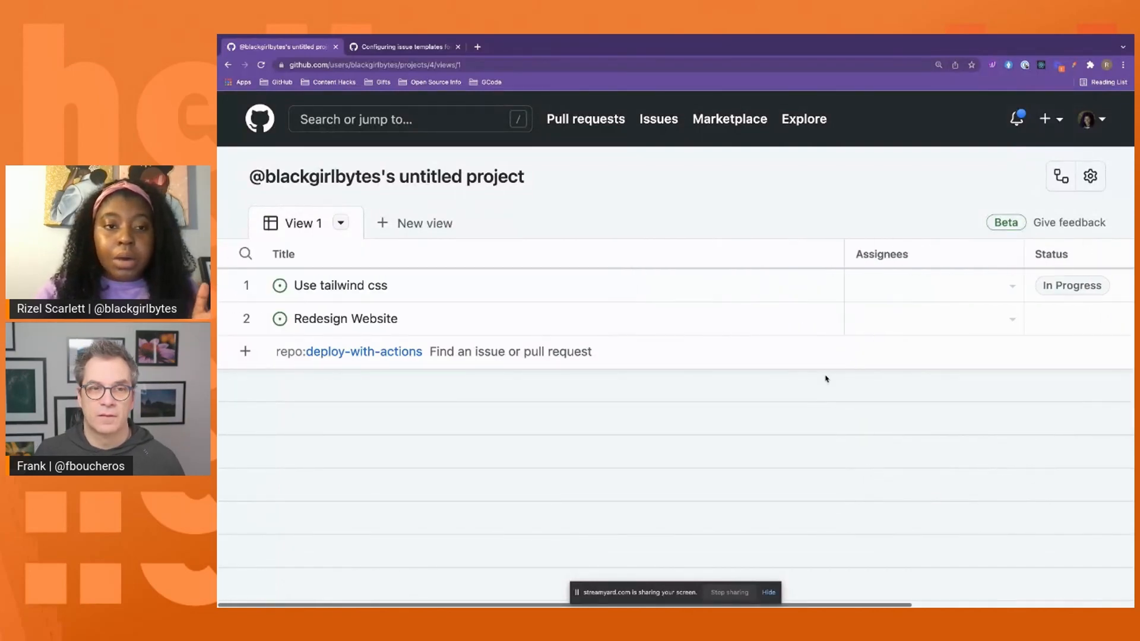
click(340, 223)
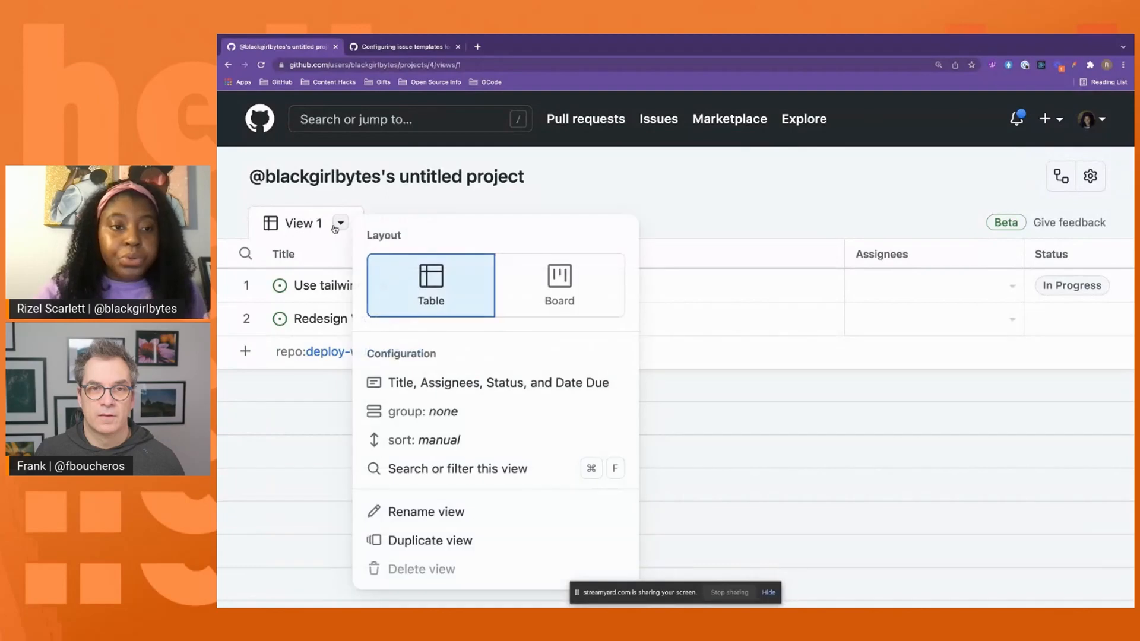
click(409, 441)
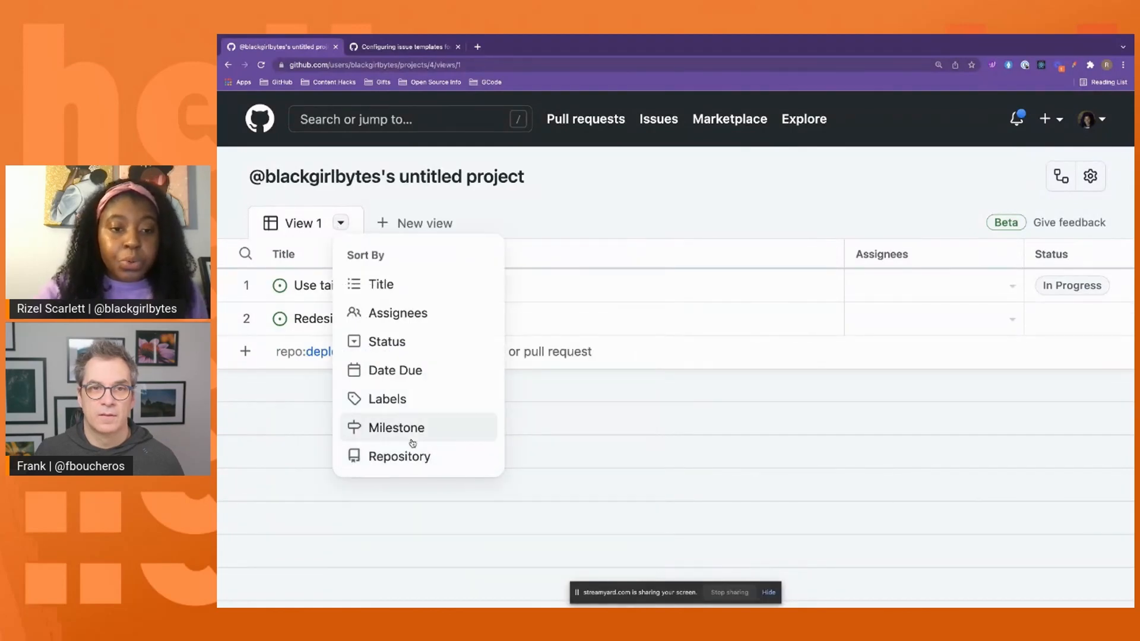
click(414, 354)
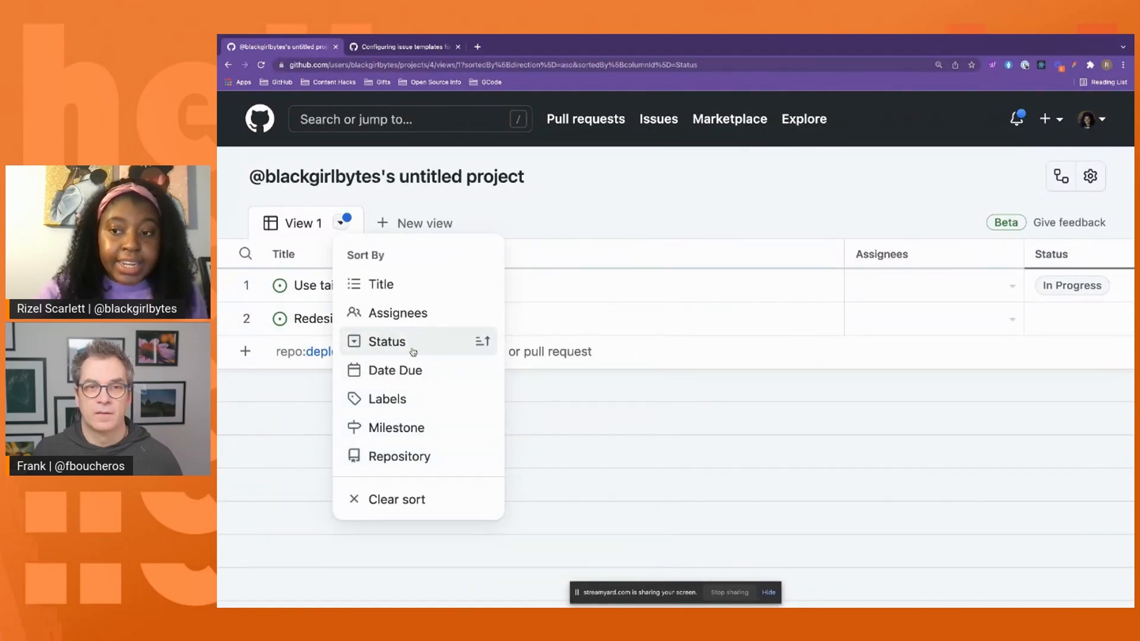
- Group the items in View 1 by Status
click(340, 222)
click(430, 410)
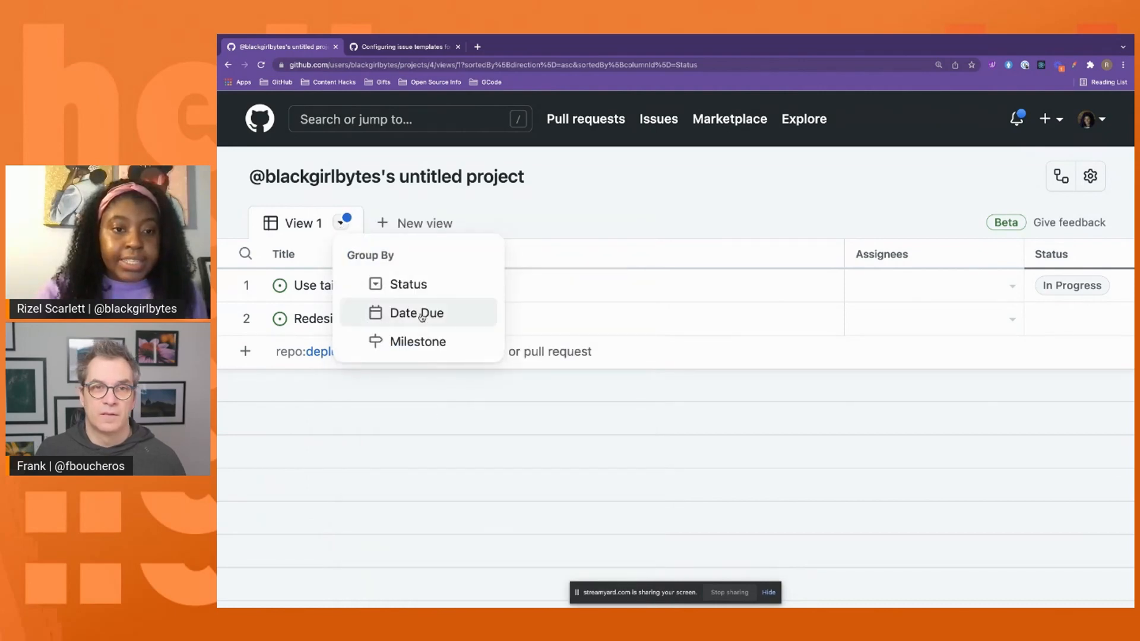
click(415, 286)
scroll(621, 427, right, 2)
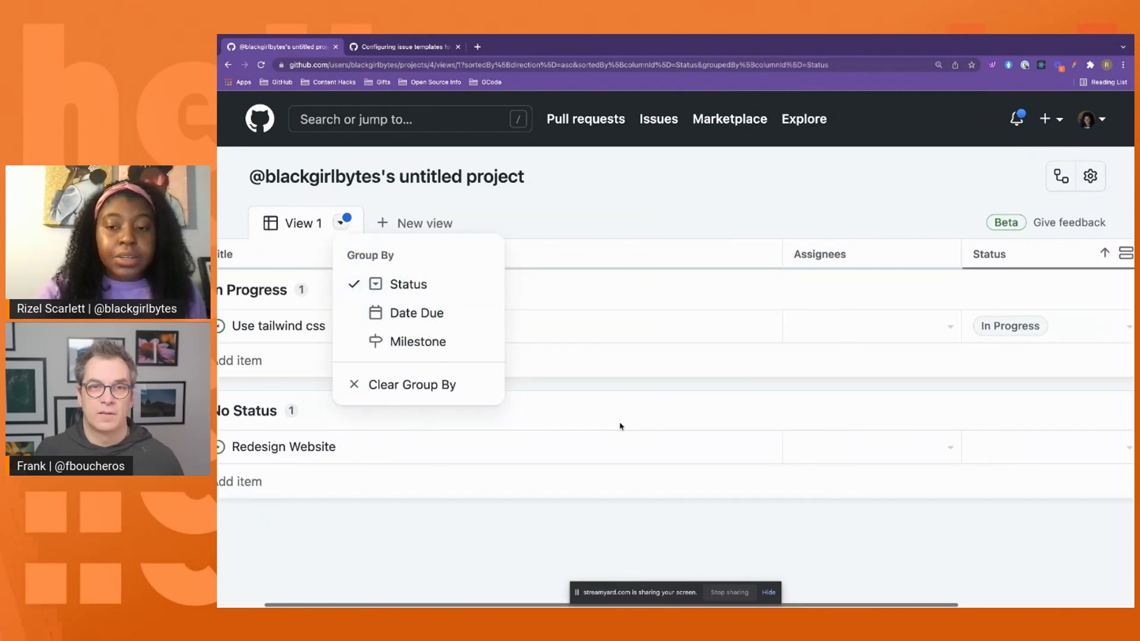
scroll(621, 426, left, 2)
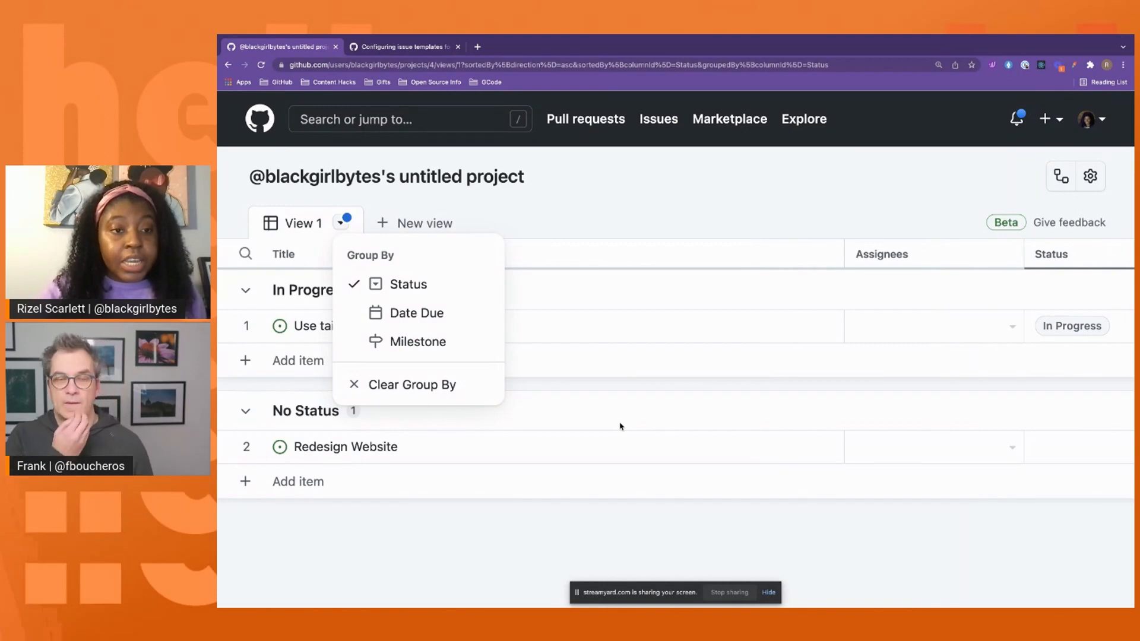
click(613, 176)
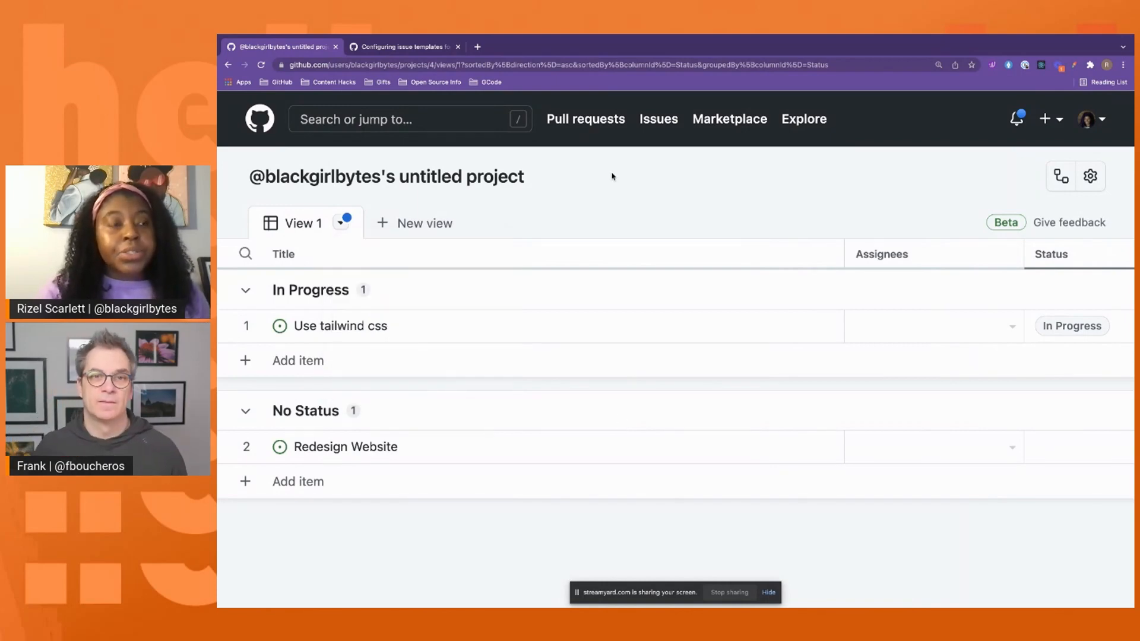